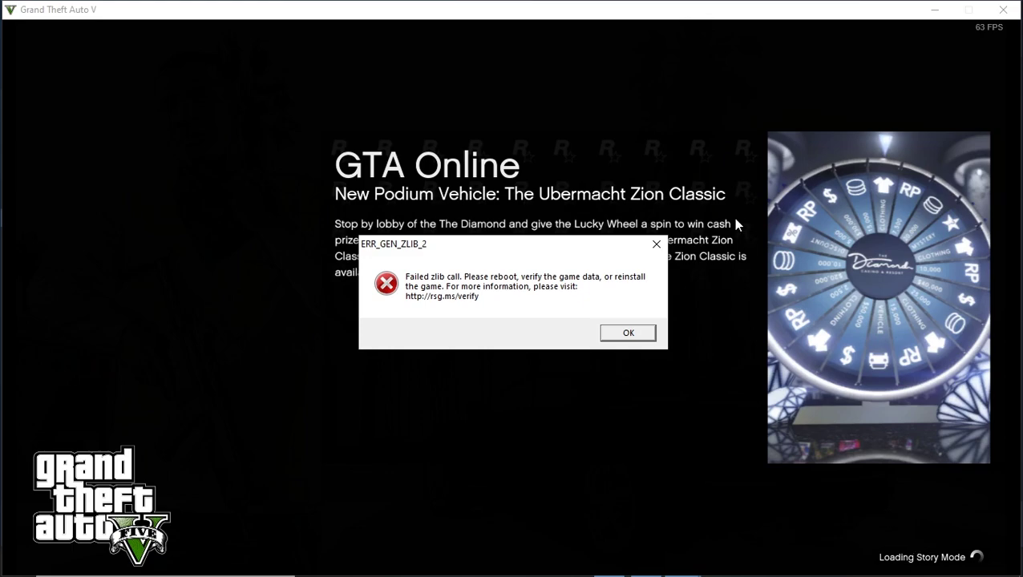
Dismiss the ERR_GEN_ZLIB_2 error, acknowledge the Rockstar launcher's unexpected-exit error without retrying, and close the AVG notification
left_click(646, 334)
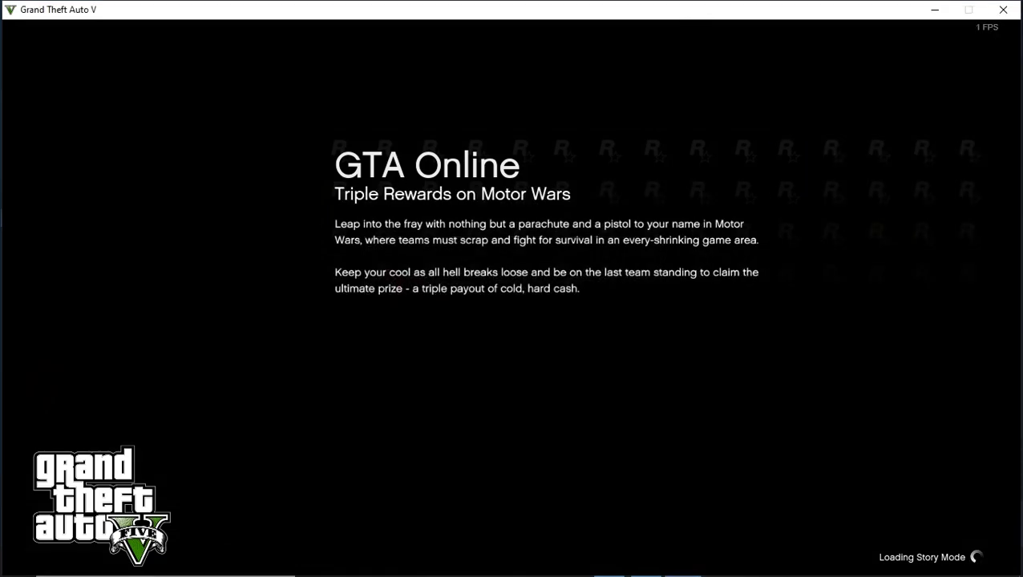
key("alt+Tab")
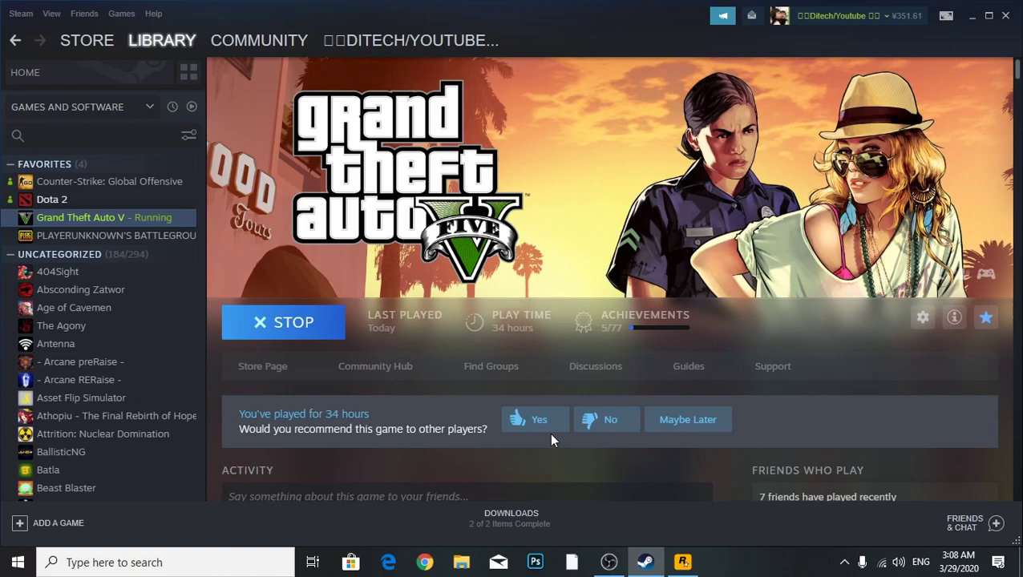
left_click(682, 562)
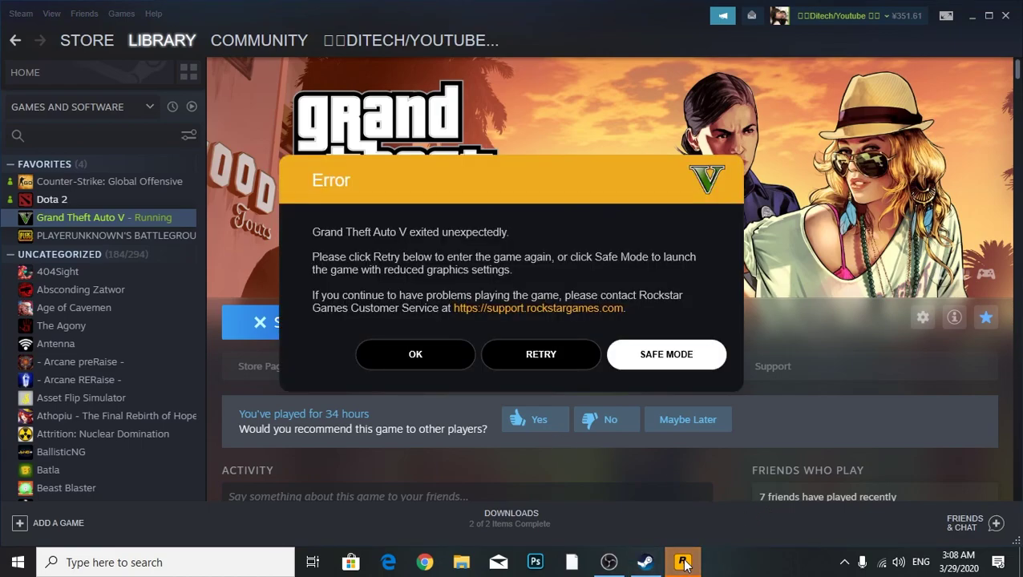
left_click(444, 356)
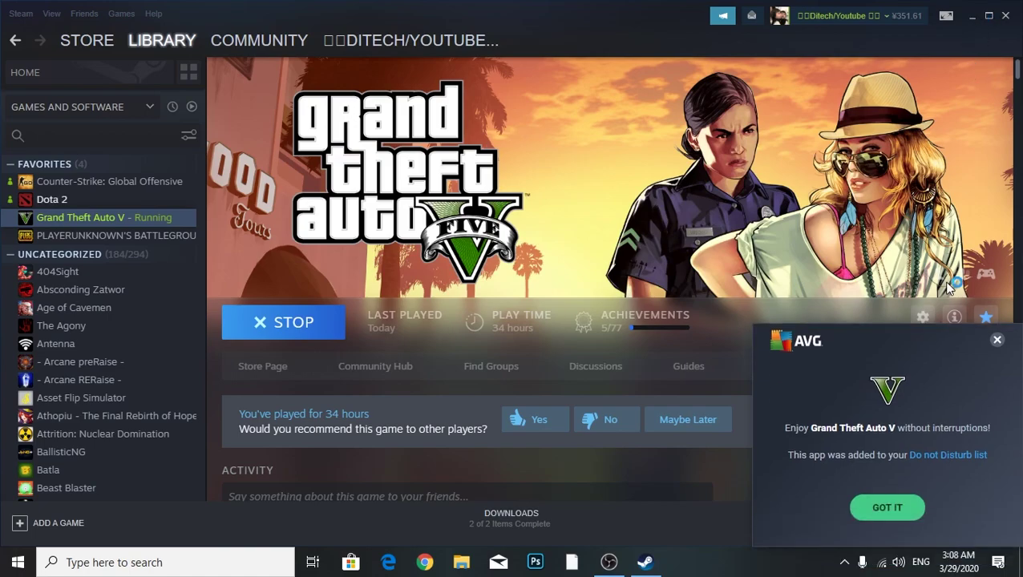
left_click(879, 510)
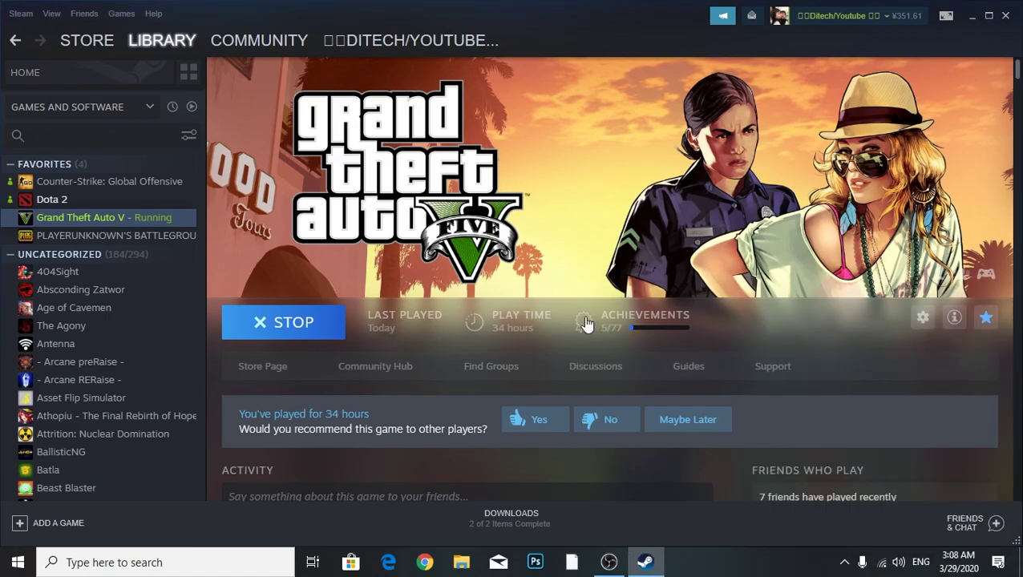
Look through the update and local file options in Grand Theft Auto V's Steam properties and close them
right_click(124, 227)
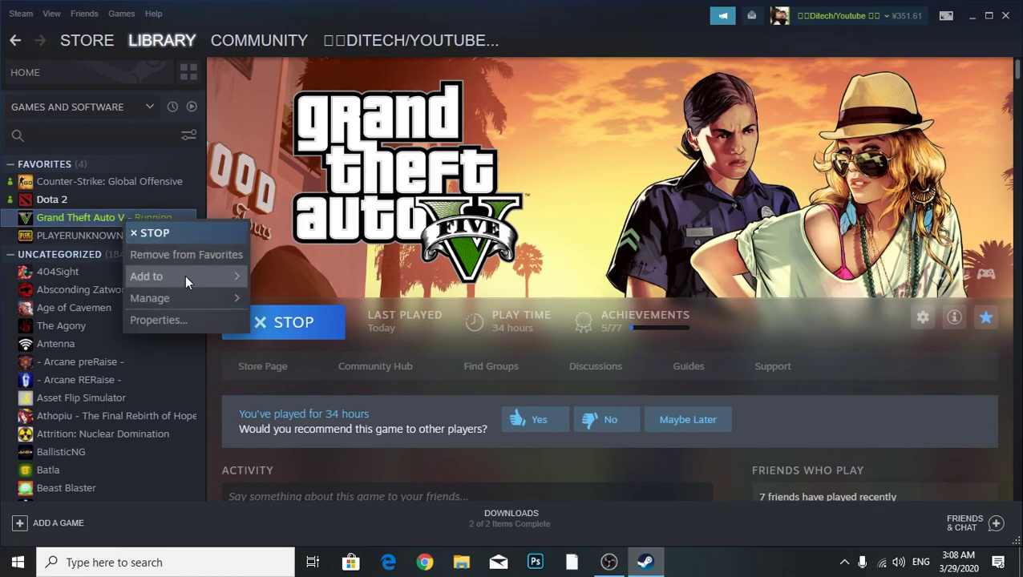
left_click(166, 317)
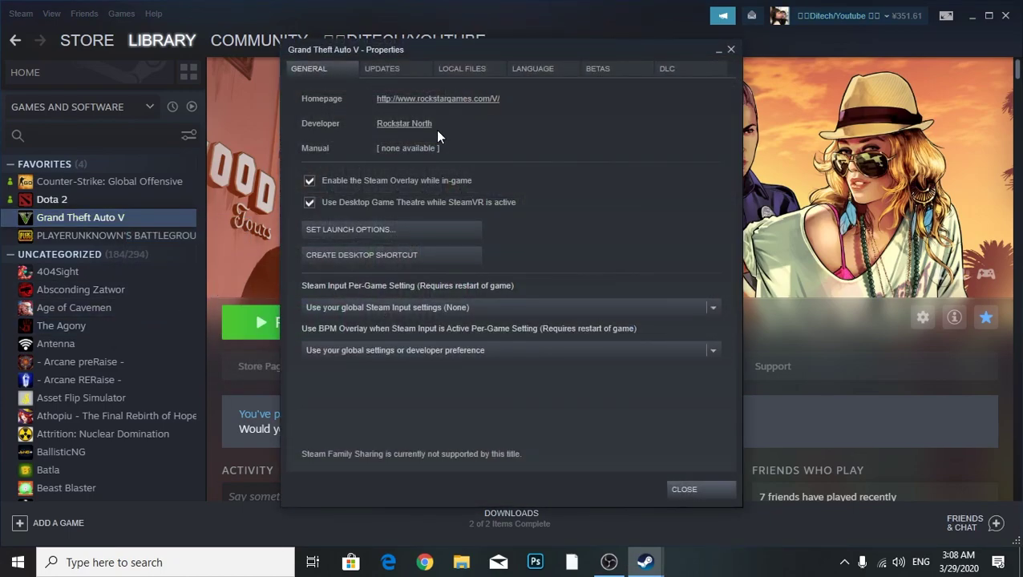
left_click(398, 72)
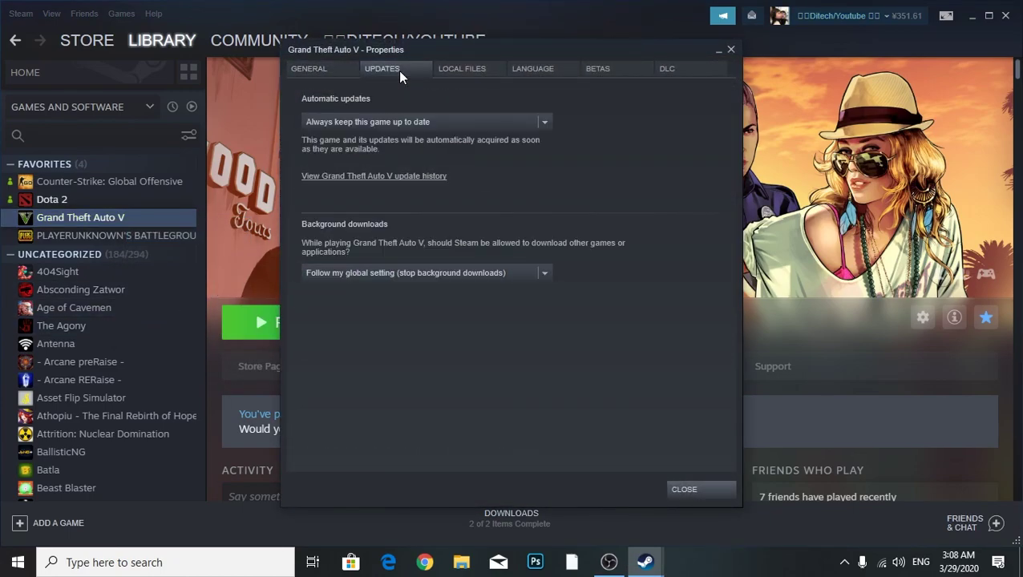
left_click(479, 70)
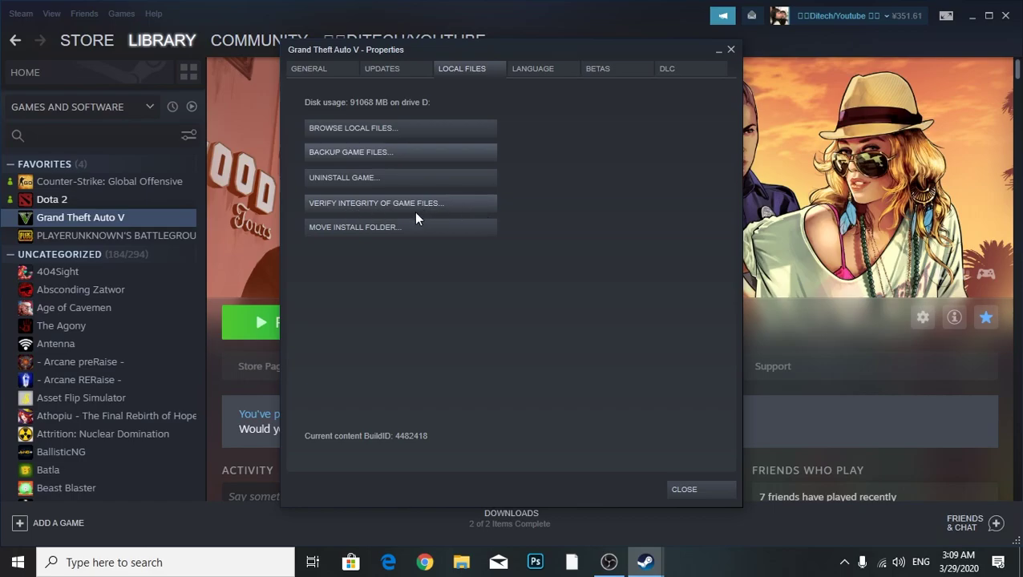
left_click(730, 50)
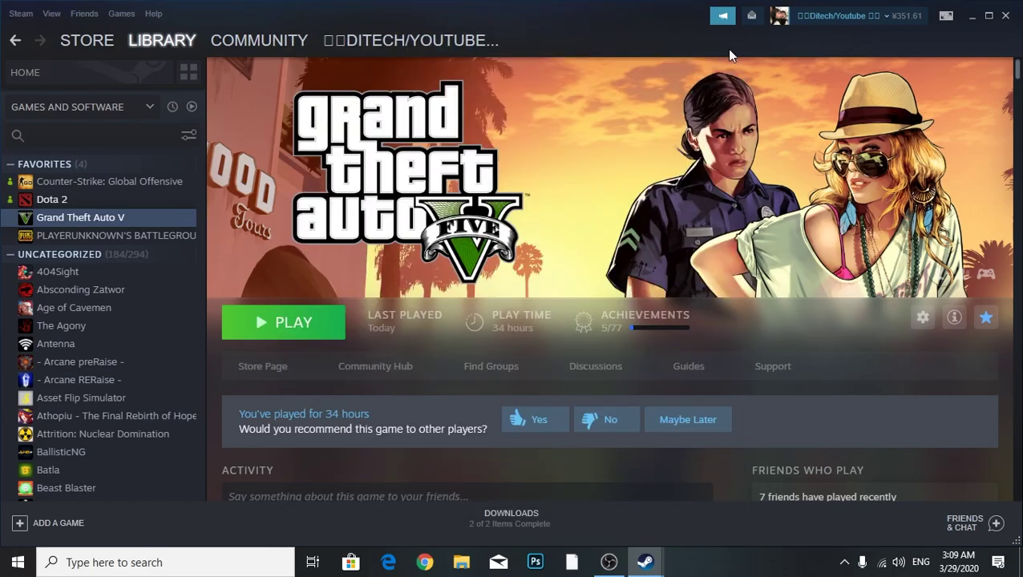
Switch to the desktop, refresh it, and check the properties of the Grand Theft Auto V shortcut
left_click(970, 16)
right_click(532, 114)
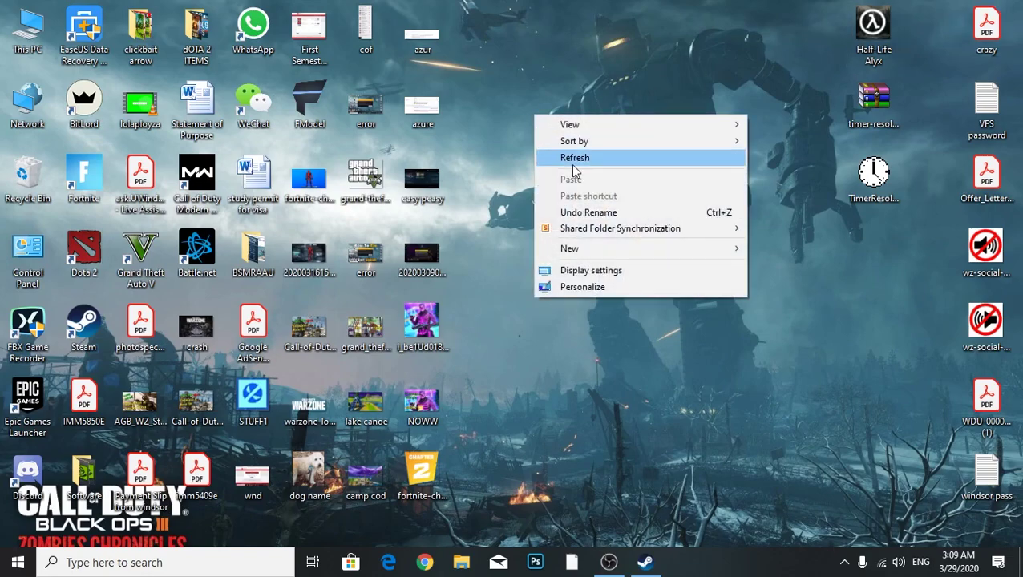
left_click(572, 159)
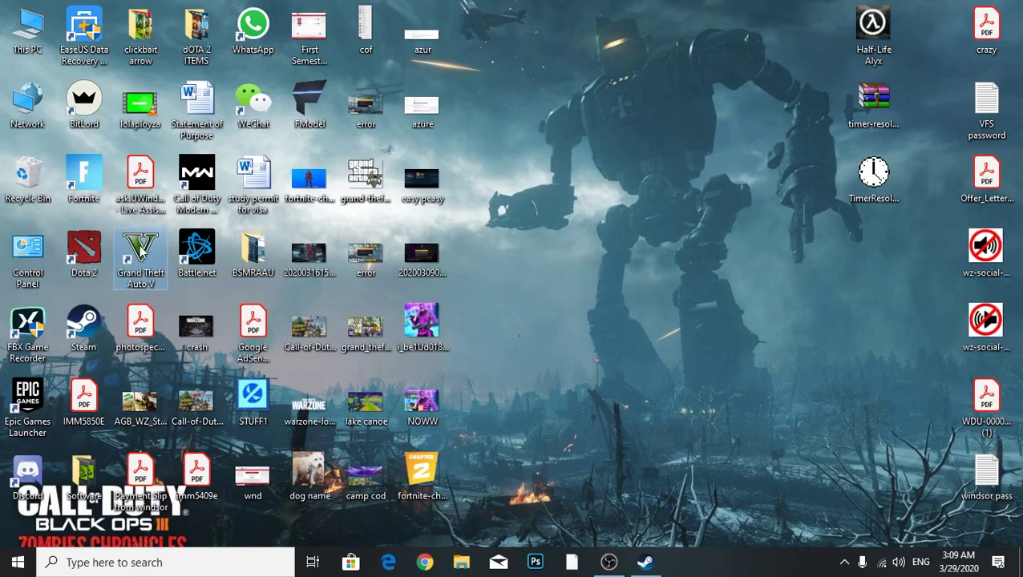
right_click(141, 250)
left_click(194, 424)
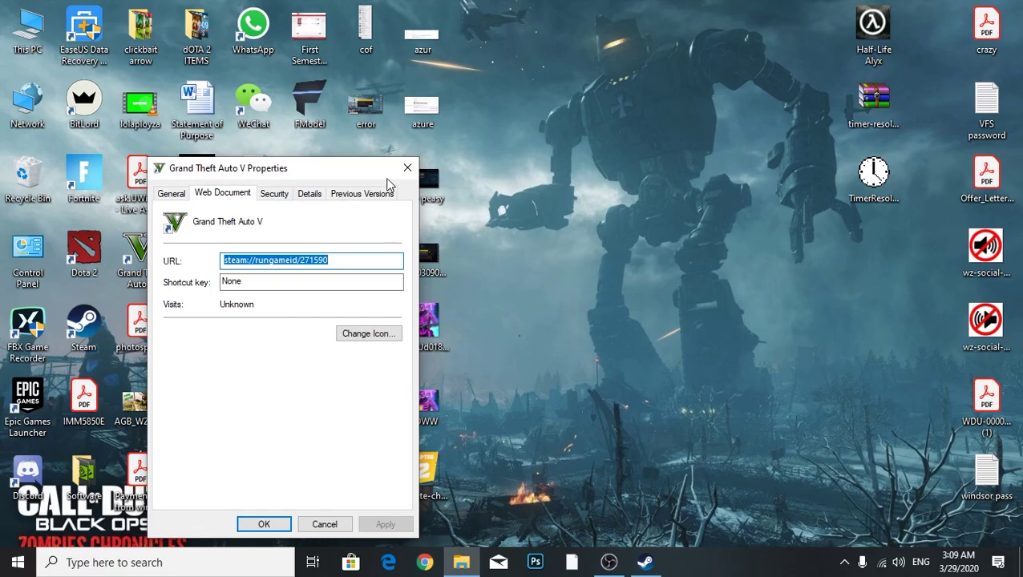
left_click(406, 168)
Open drive D: in File Explorer, look through the Launcher folder inside Steam for the game files, and return to the drive
double_click(28, 30)
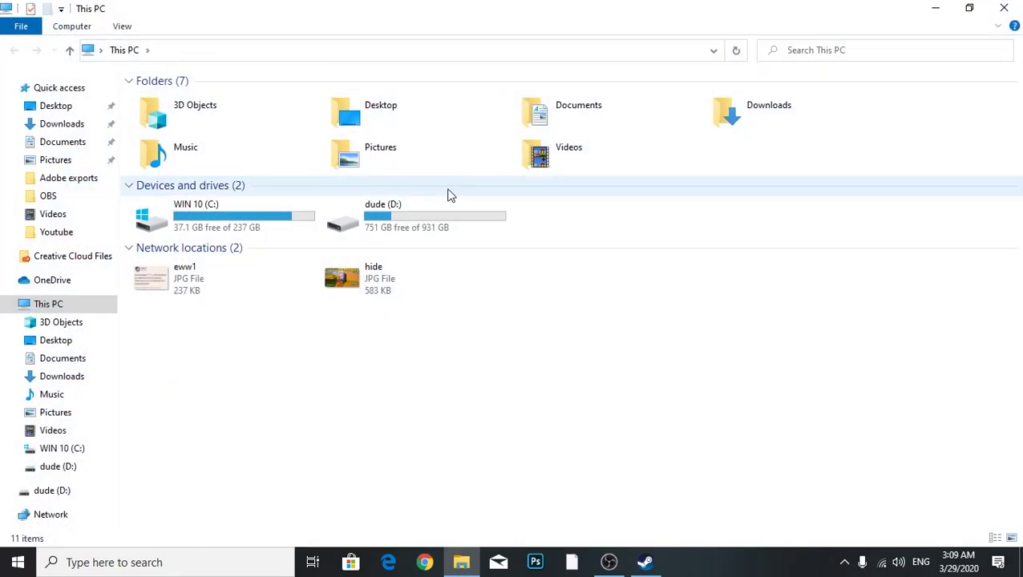
double_click(433, 226)
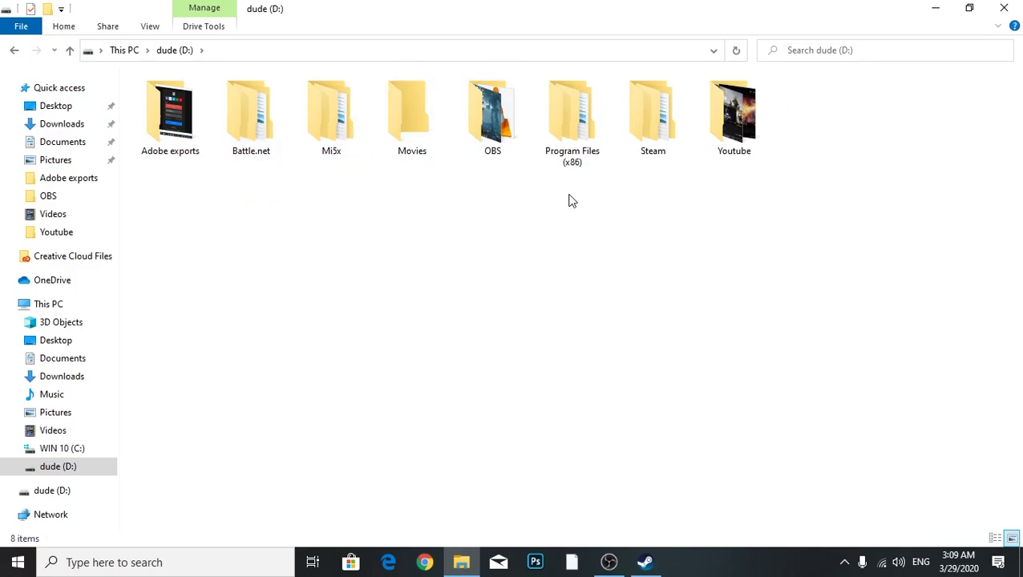
double_click(652, 111)
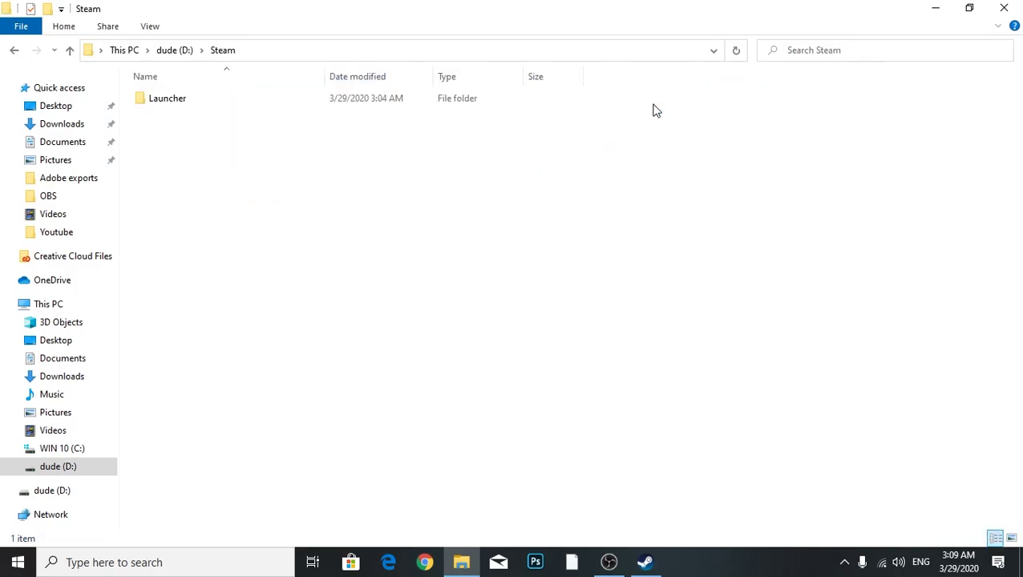
double_click(213, 98)
scroll(236, 184, "down", 6)
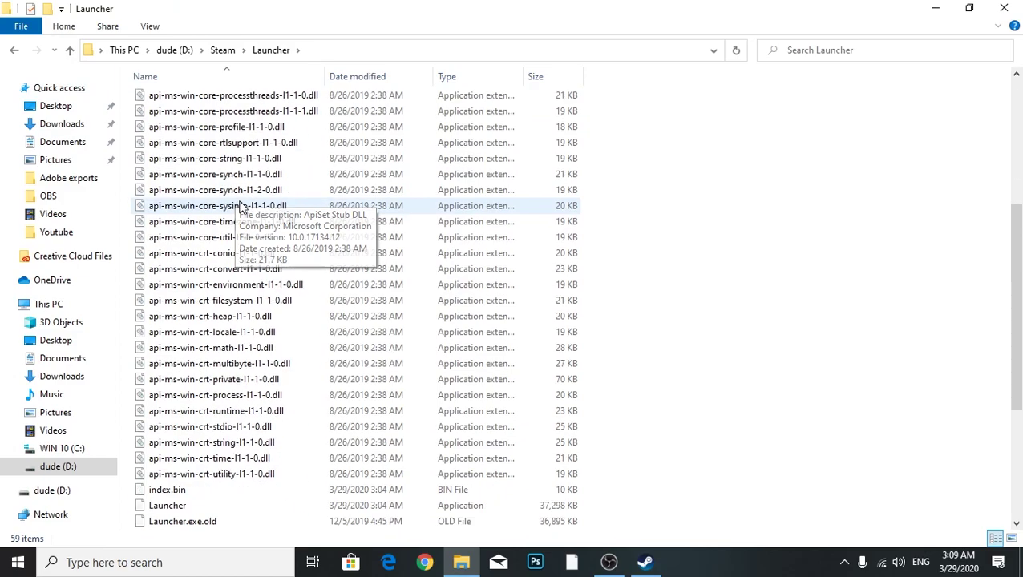
scroll(241, 207, "down", 5)
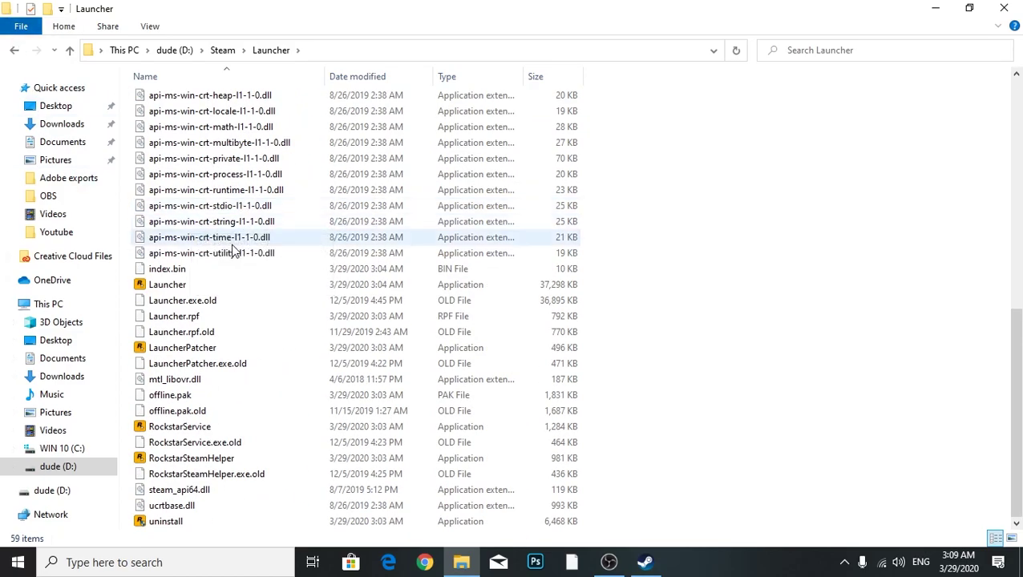
scroll(276, 423, "up", 10)
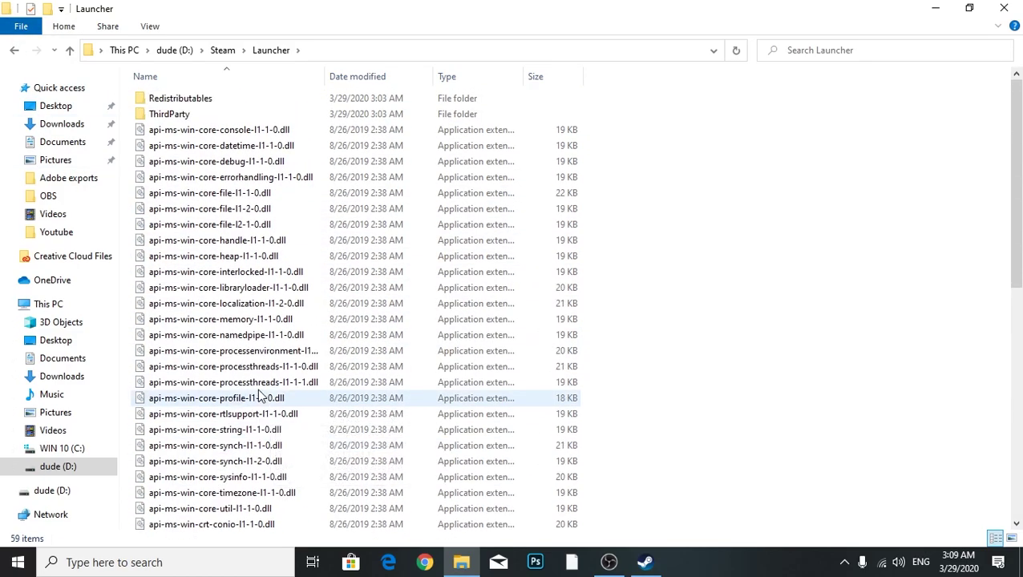
left_click(13, 50)
left_click(14, 51)
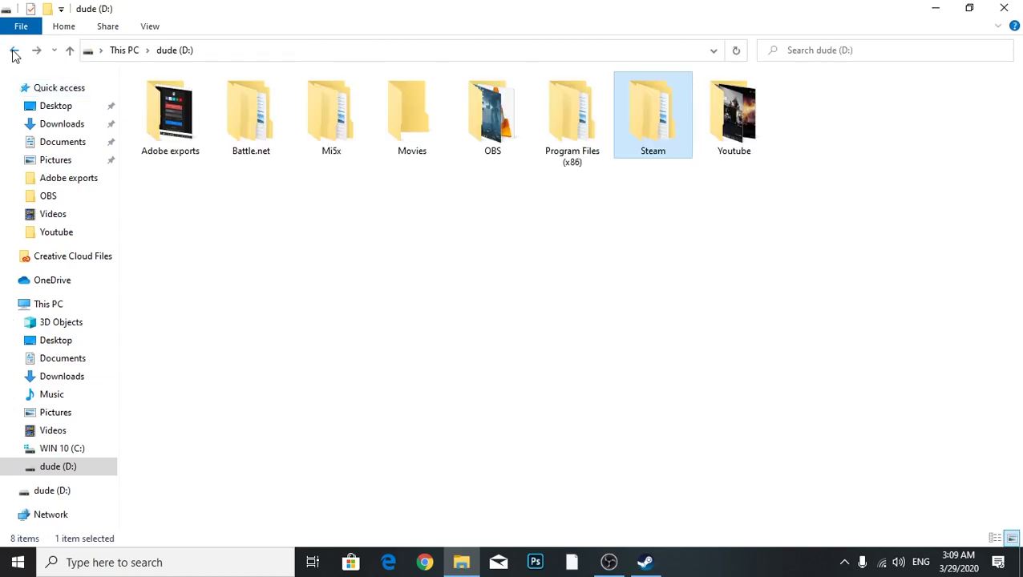
Open the Grand Theft Auto V folder under Program Files (x86)\Steam\steamapps\common on drive D:
double_click(597, 111)
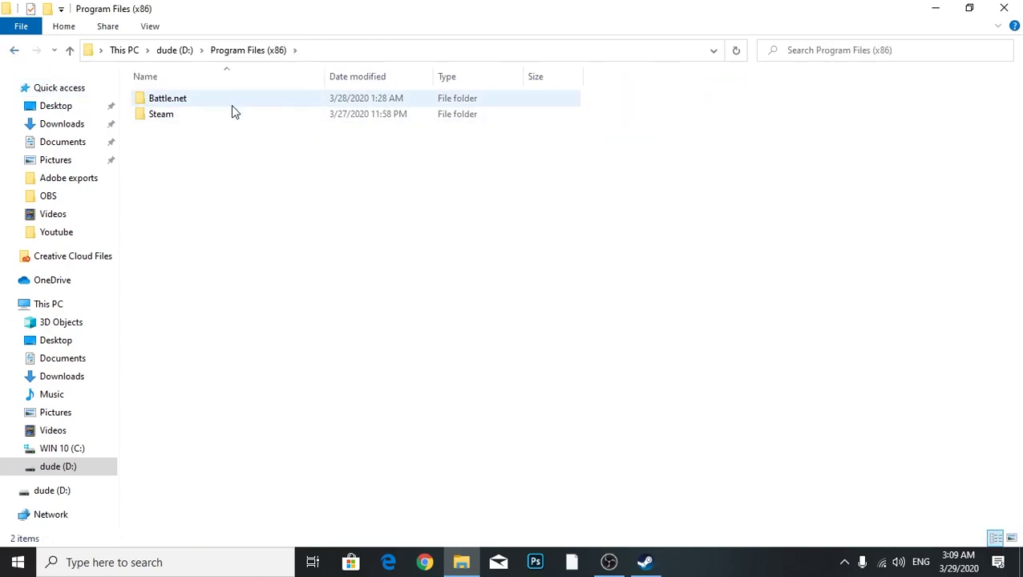
double_click(224, 119)
double_click(192, 101)
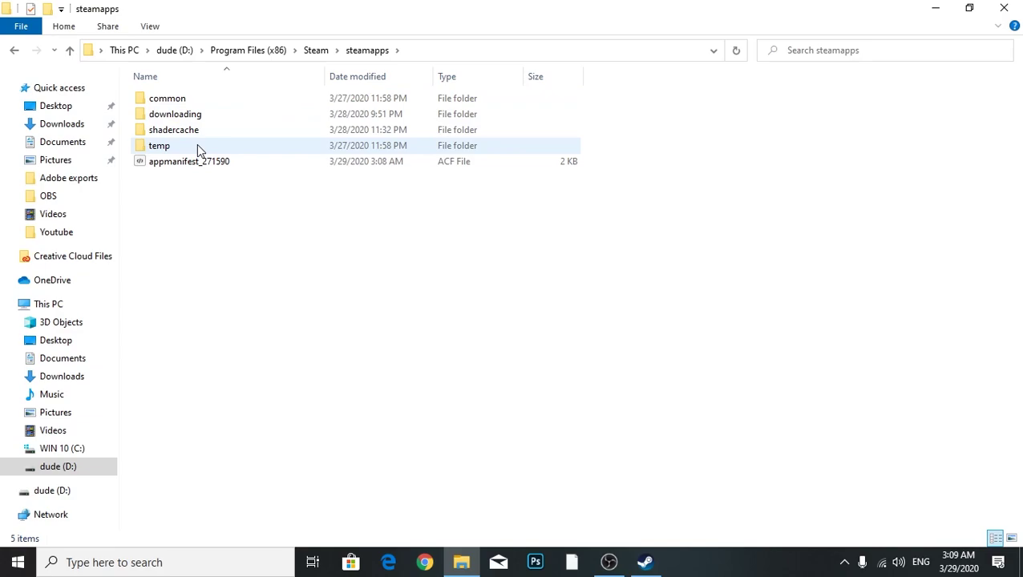
double_click(200, 99)
left_click(202, 99)
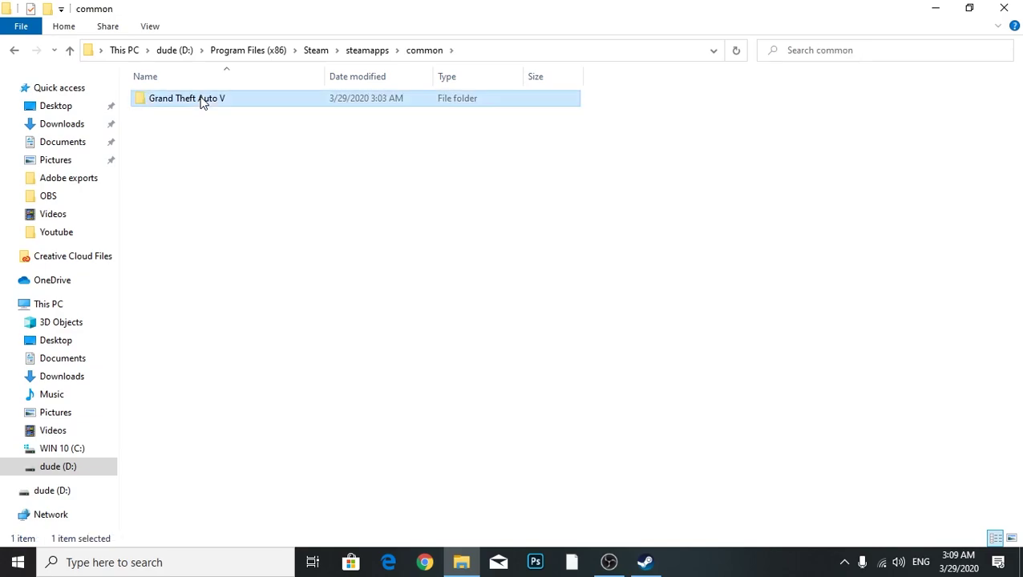
double_click(202, 100)
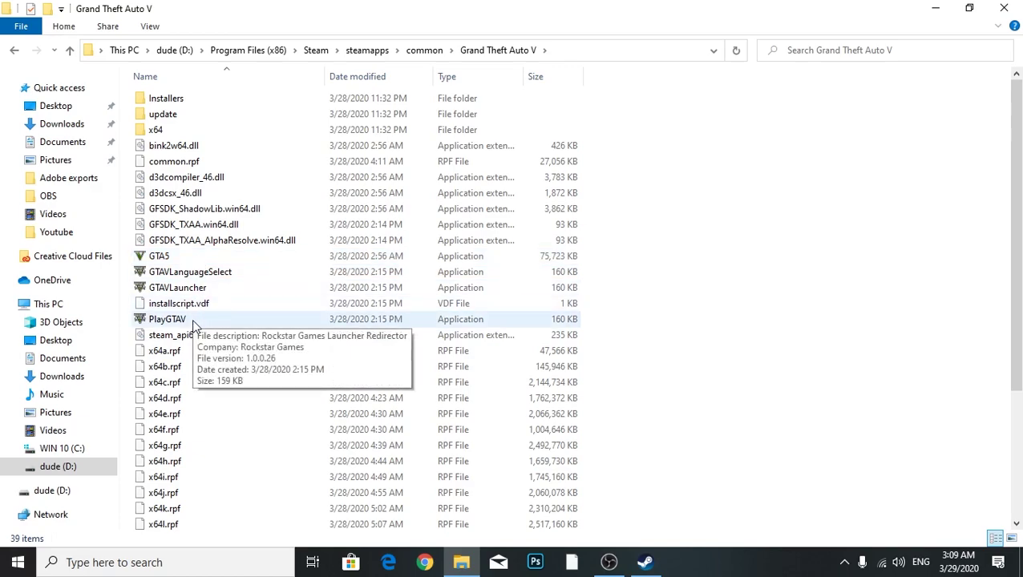
Disable fullscreen optimizations in the compatibility settings of the GTA5 application and apply the change
right_click(192, 259)
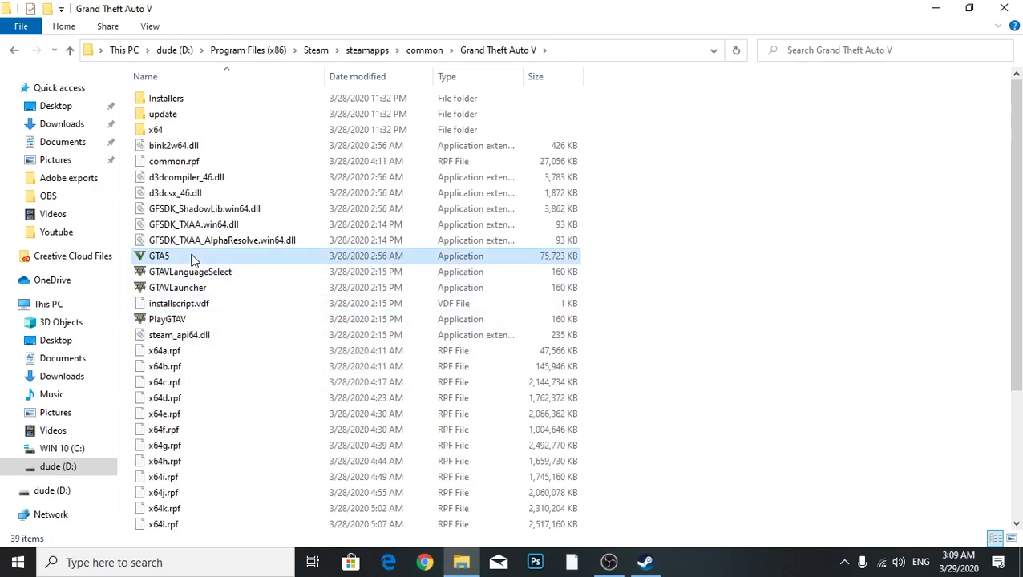
left_click(268, 536)
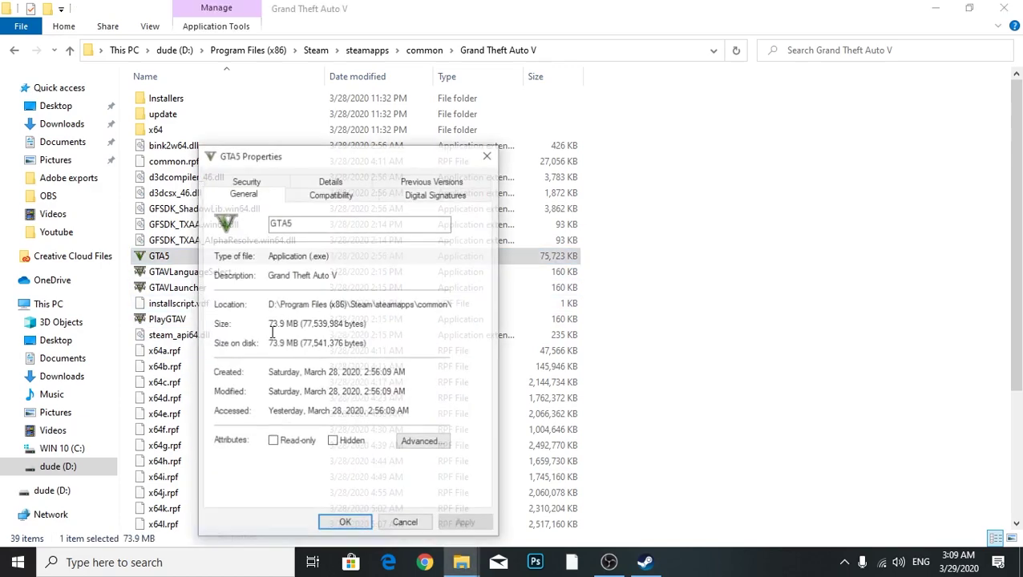
left_click(346, 195)
left_click(258, 422)
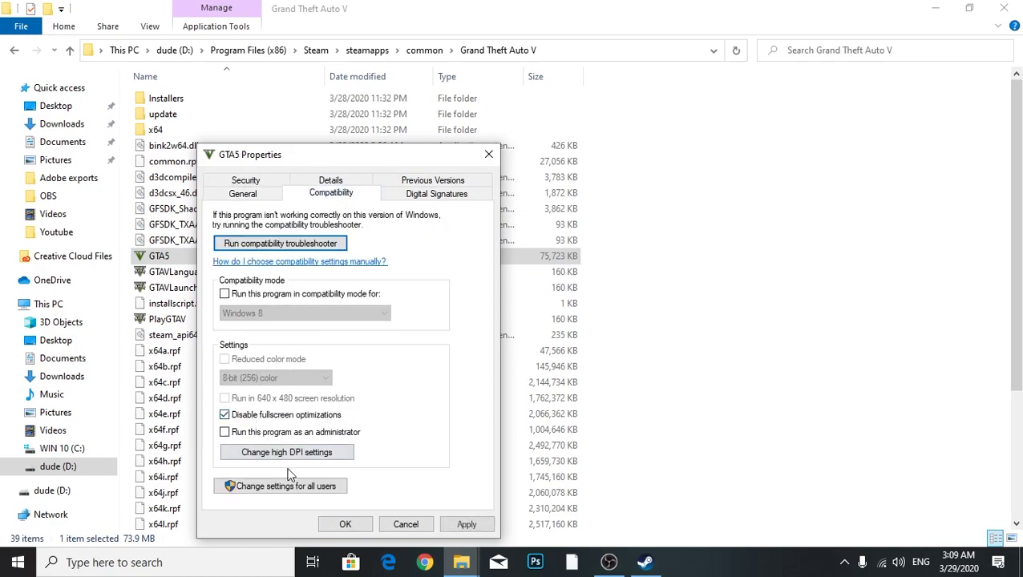
left_click(458, 524)
left_click(365, 525)
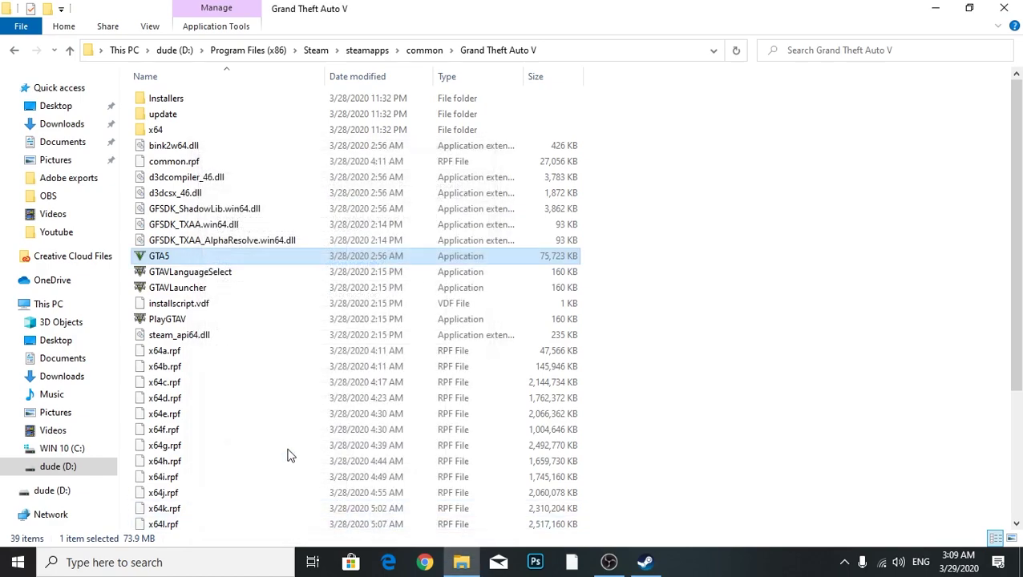
Disable fullscreen optimizations in the compatibility settings of GTAVLanguageSelect and apply the change
right_click(190, 273)
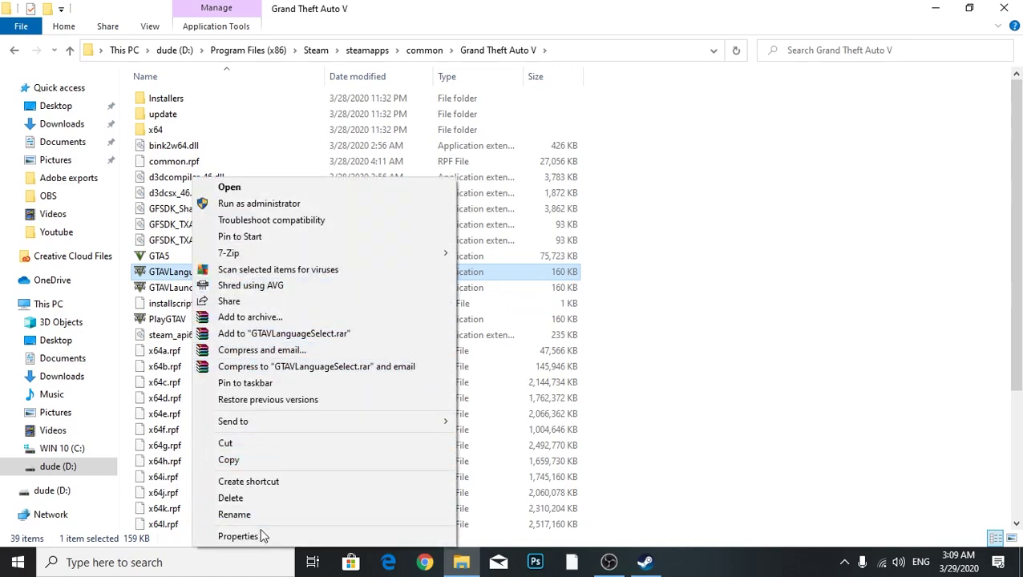
left_click(262, 536)
left_click(346, 196)
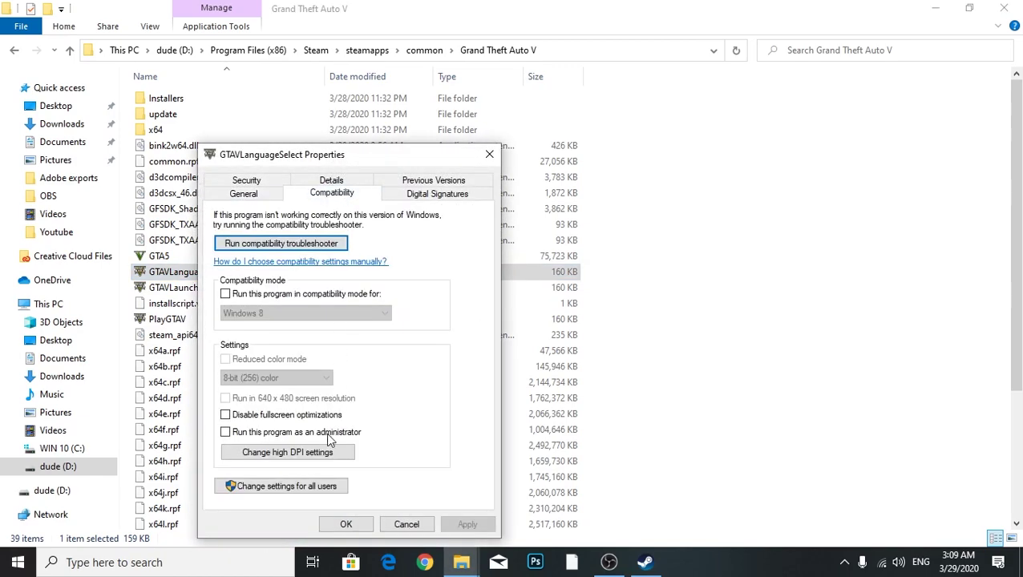
left_click(258, 416)
left_click(455, 522)
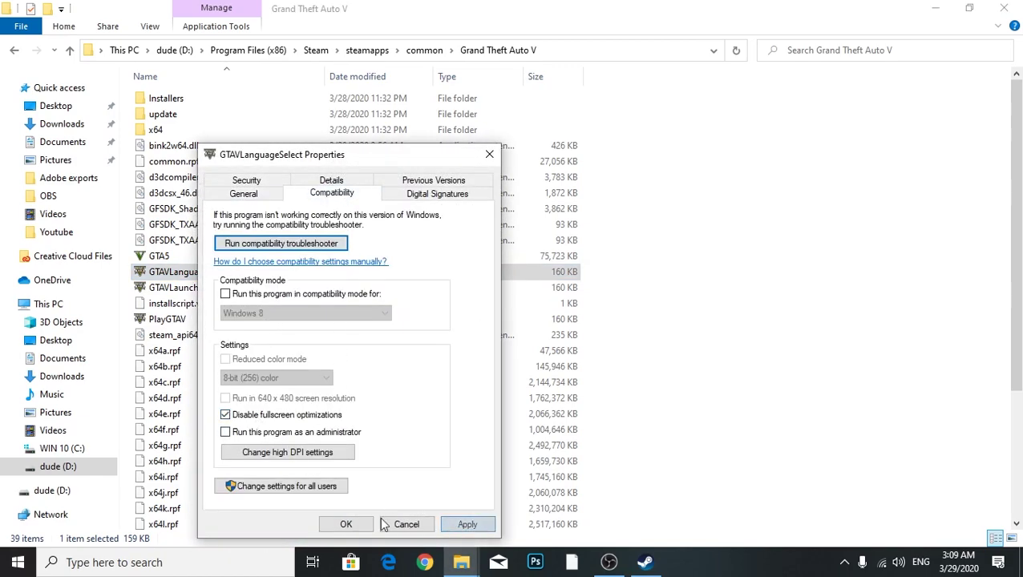
left_click(341, 521)
Disable fullscreen optimizations in the compatibility settings of GTAVLauncher, leaving compatibility mode off, and apply the change
right_click(217, 293)
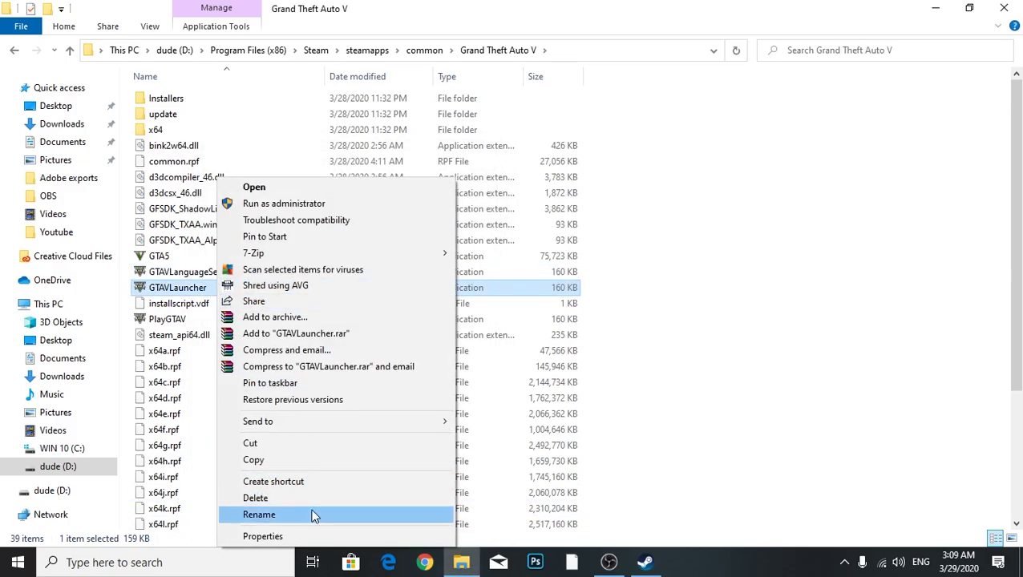
left_click(275, 536)
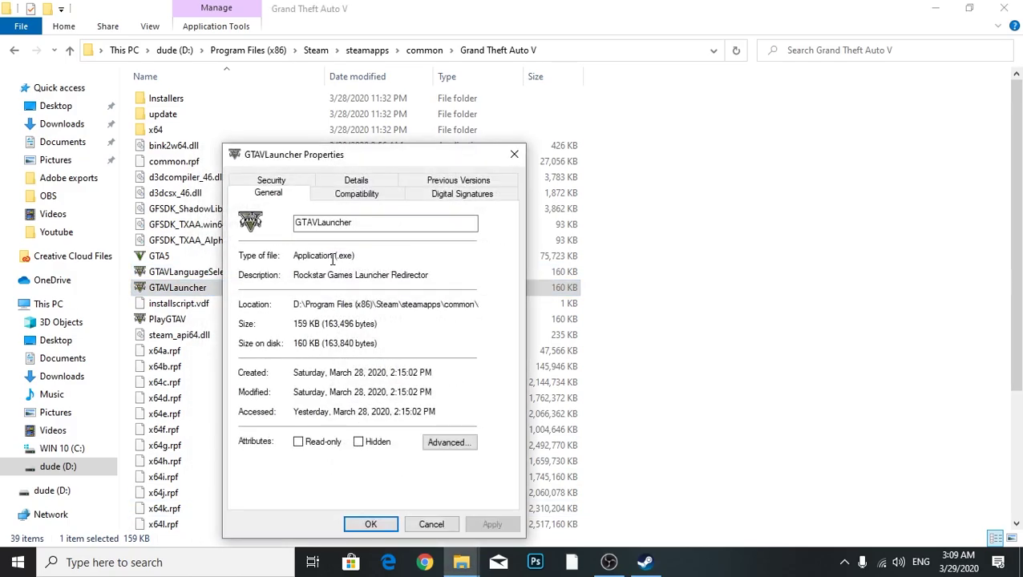
left_click(356, 193)
left_click(279, 294)
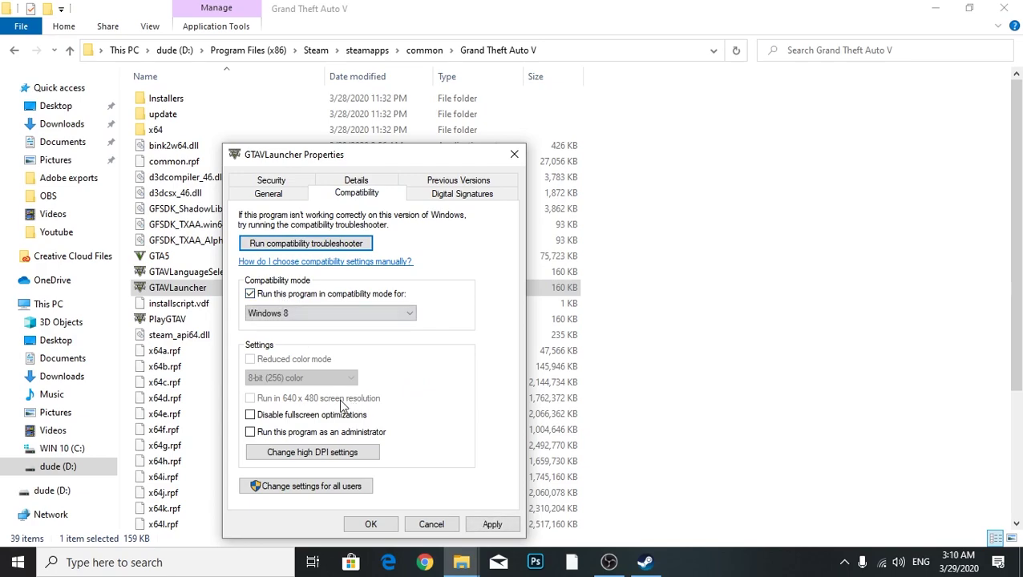
left_click(287, 293)
left_click(282, 415)
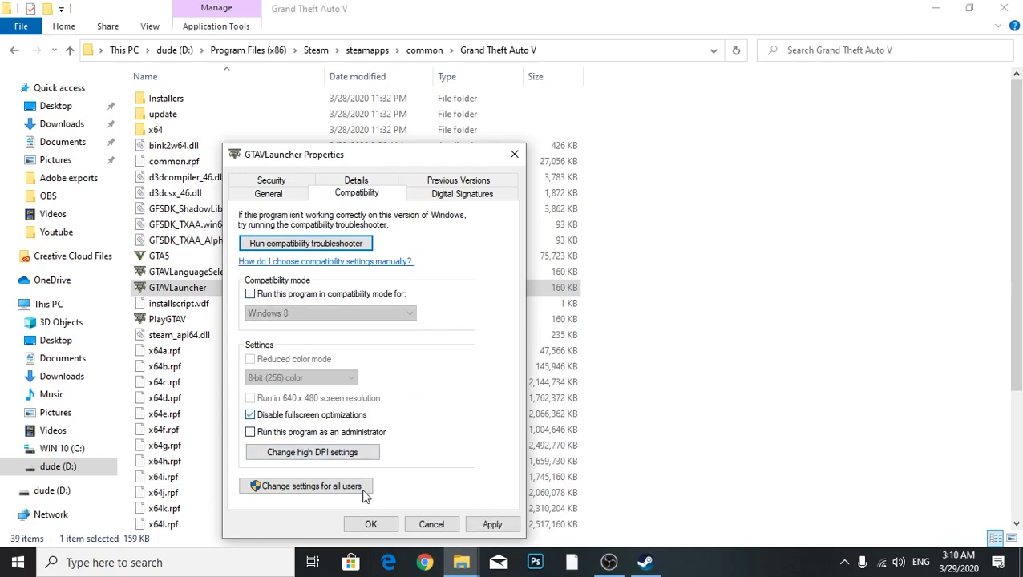
left_click(491, 524)
left_click(371, 525)
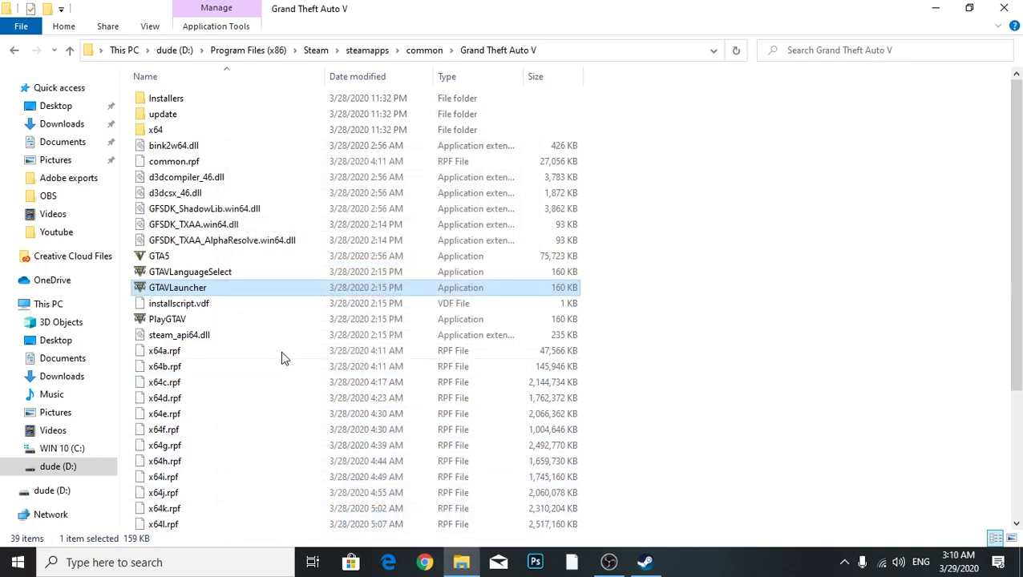
Disable fullscreen optimizations in the compatibility settings of PlayGTAV, apply the change, and close the game folder
right_click(253, 319)
left_click(329, 535)
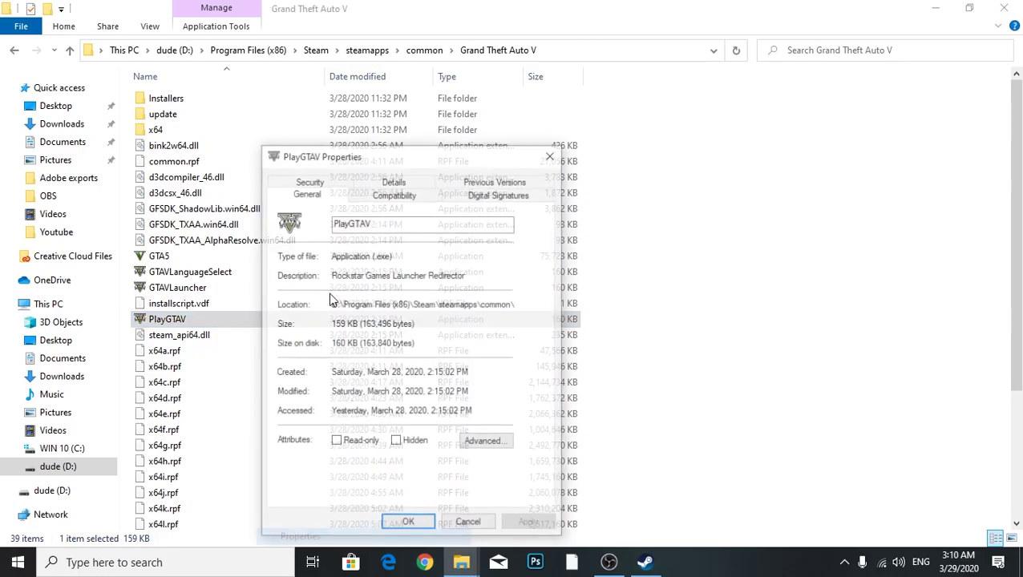
left_click(394, 193)
left_click(337, 415)
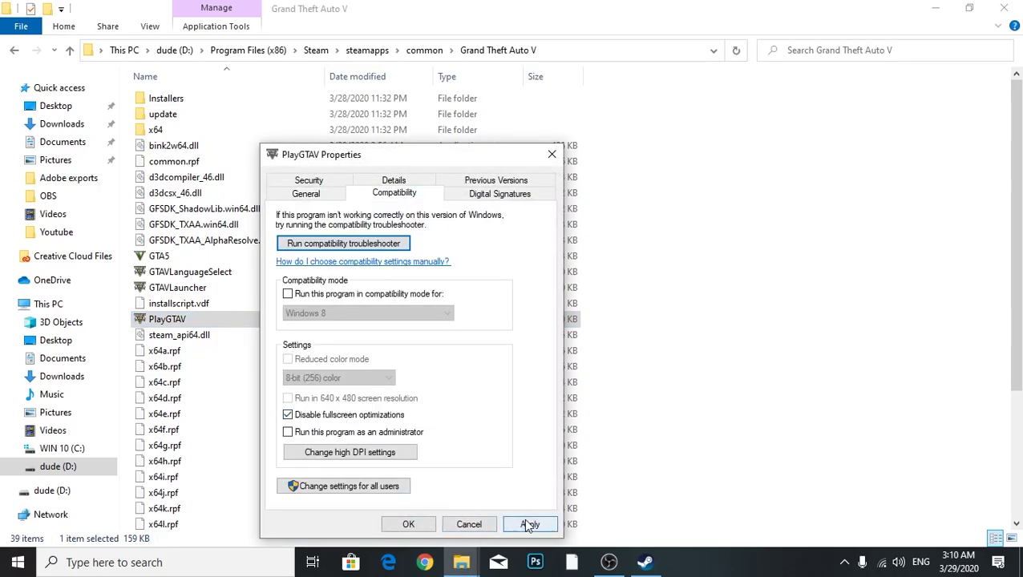
left_click(529, 525)
left_click(408, 524)
left_click(1003, 8)
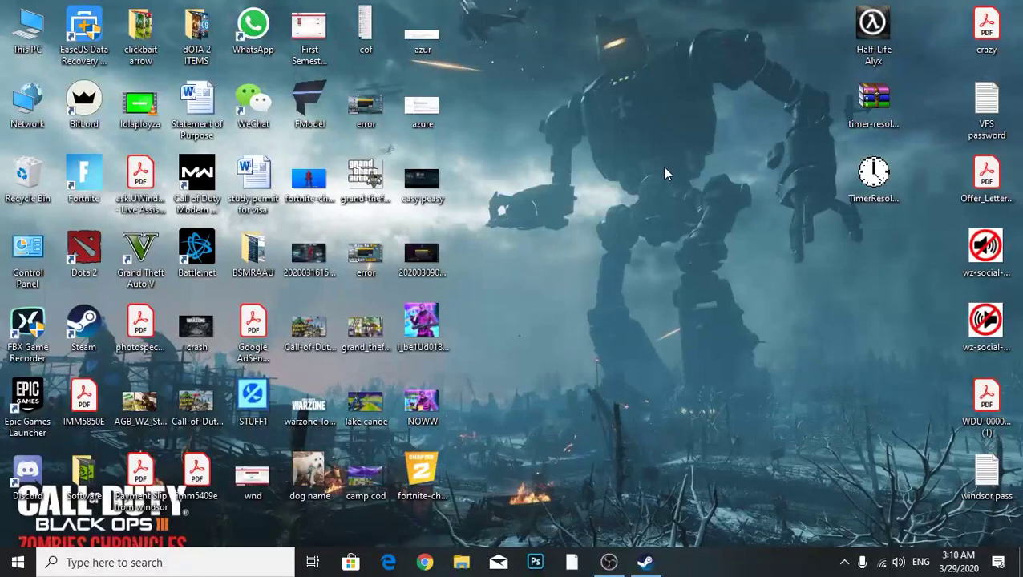
Open the user's AppData\Local\Temp folder with the Run command
key("super+r")
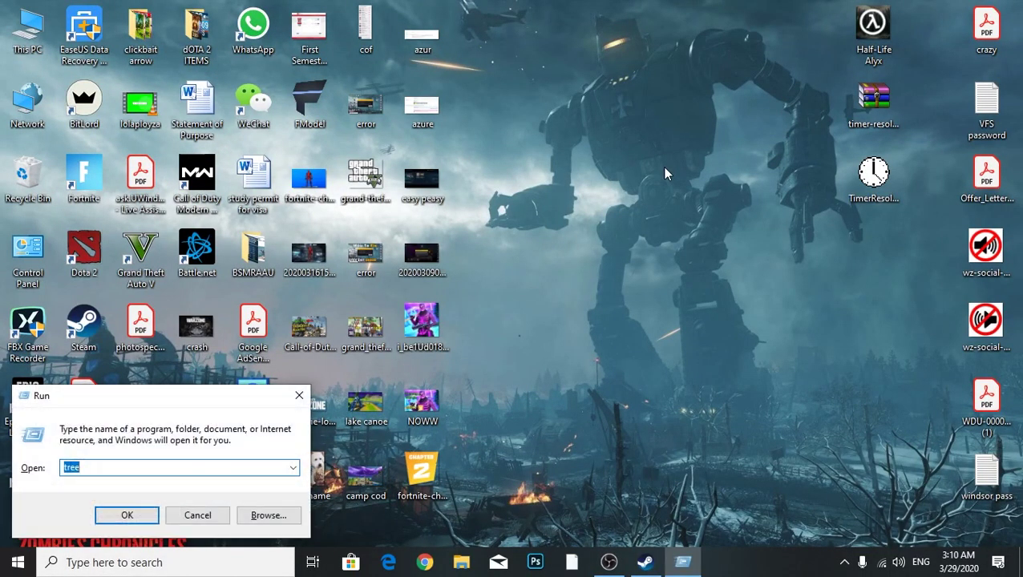
key("Down")
key("Down")
key("Down")
key("End")
key("Return")
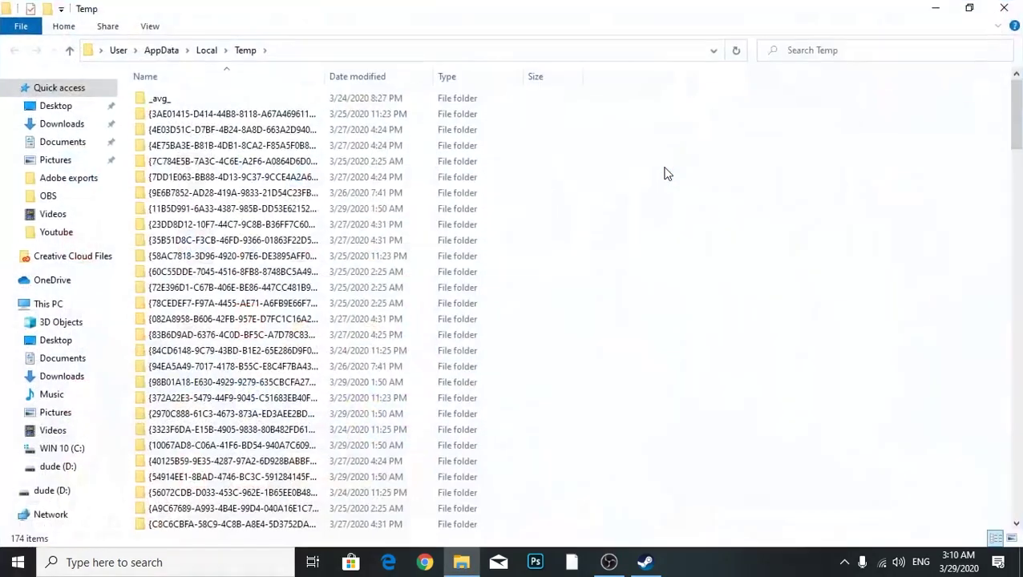
Permanently delete all items in the Temp folder, skipping every item that cannot be deleted, and close the folder
key("ctrl+a")
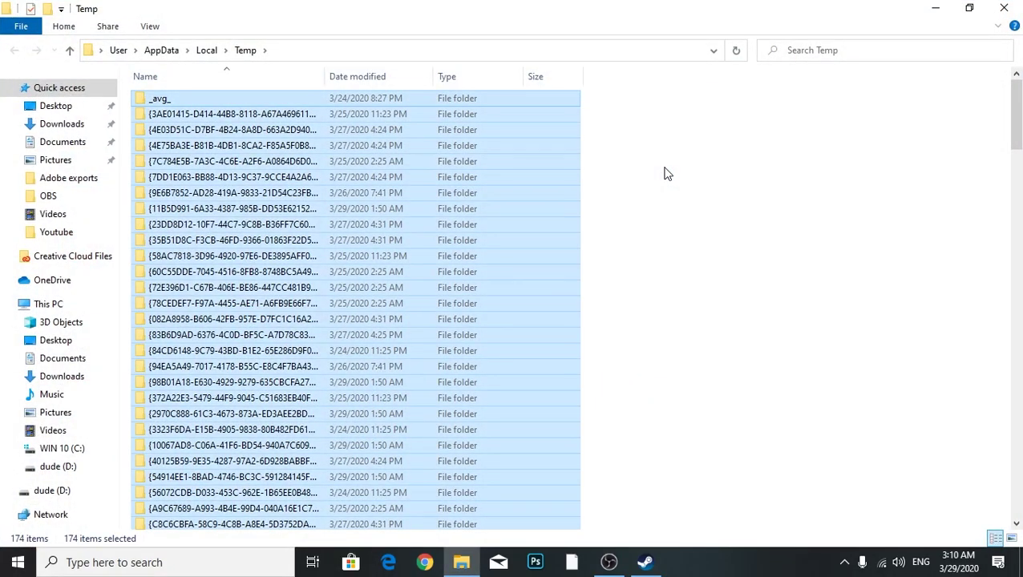
key("shift+Delete")
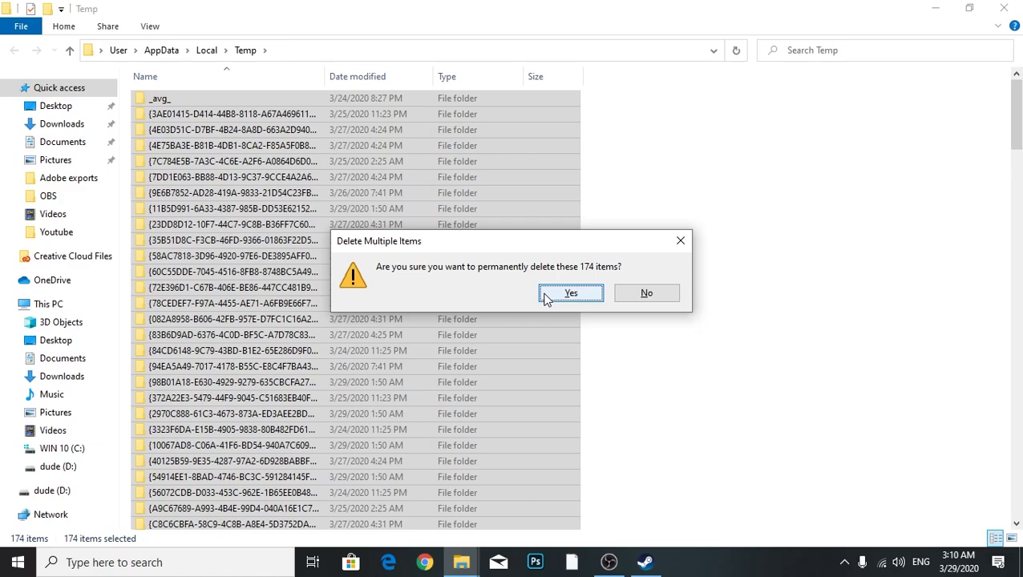
left_click(559, 296)
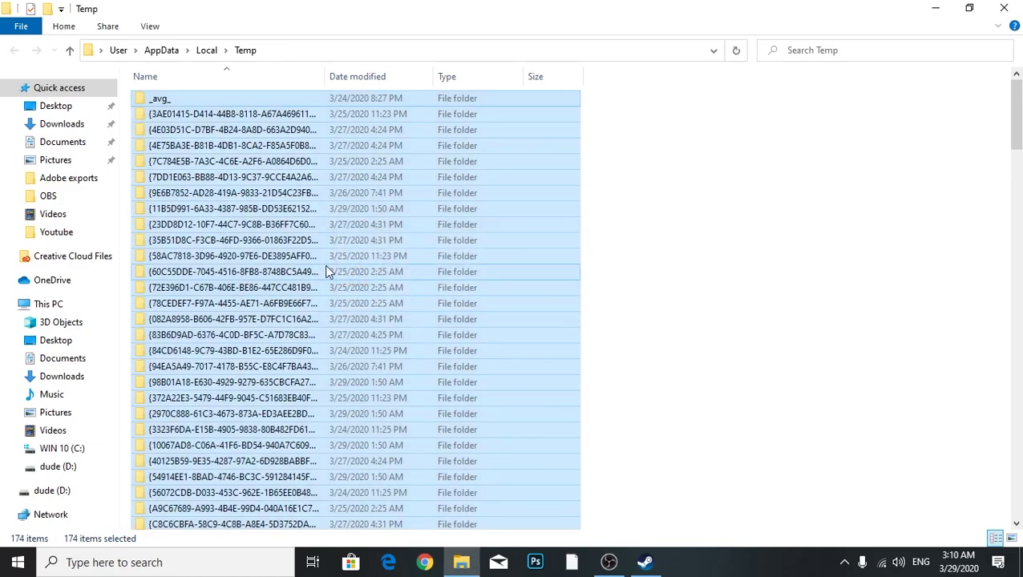
left_click(249, 210)
left_click(338, 230)
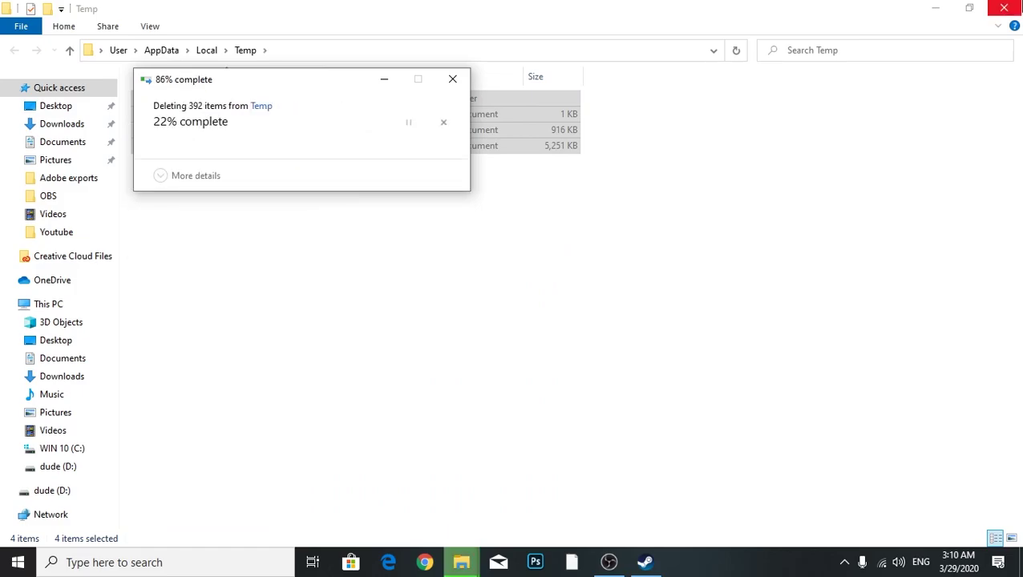
left_click(1004, 9)
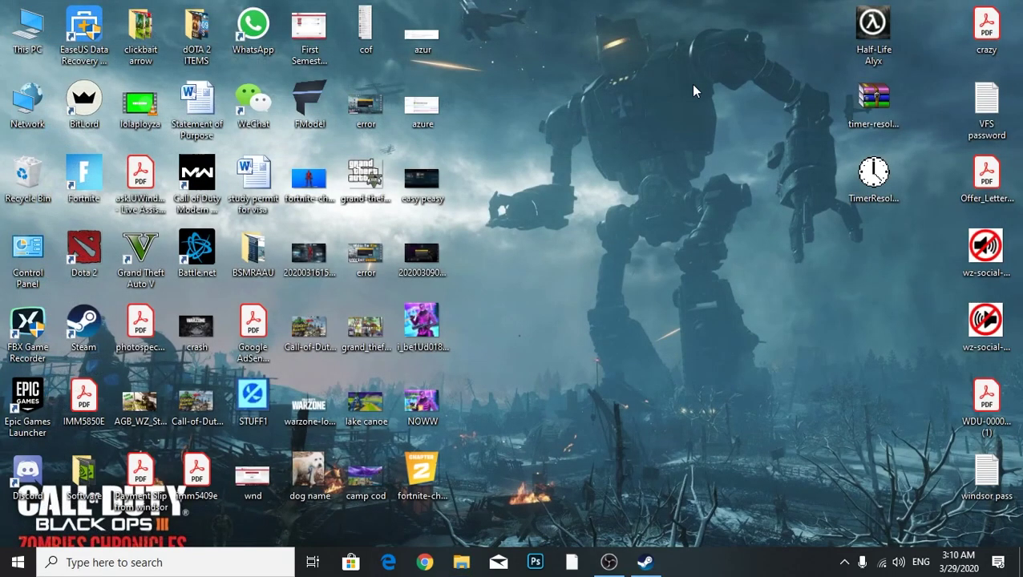
Refresh the desktop
right_click(562, 122)
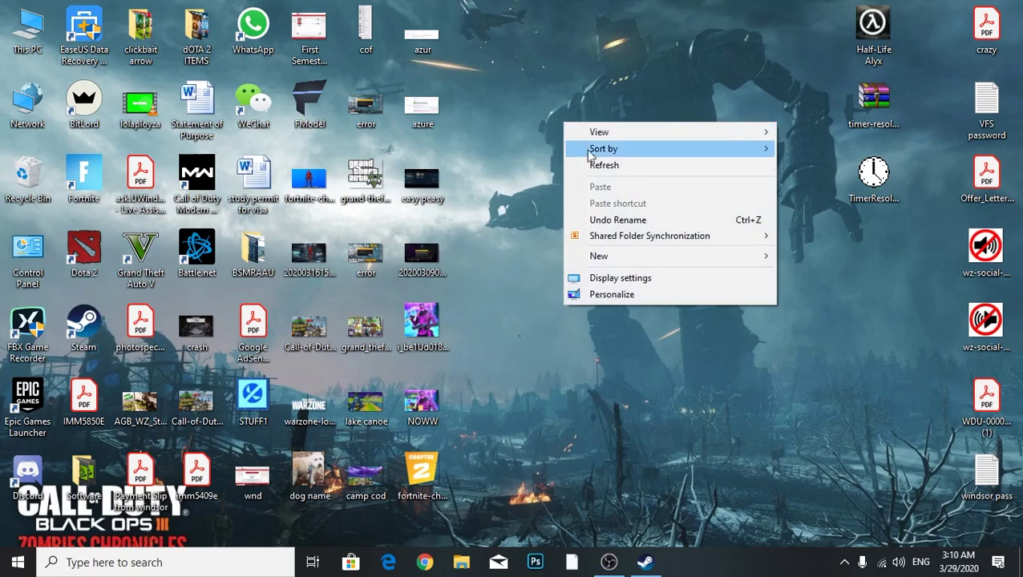
left_click(600, 172)
right_click(579, 140)
left_click(621, 184)
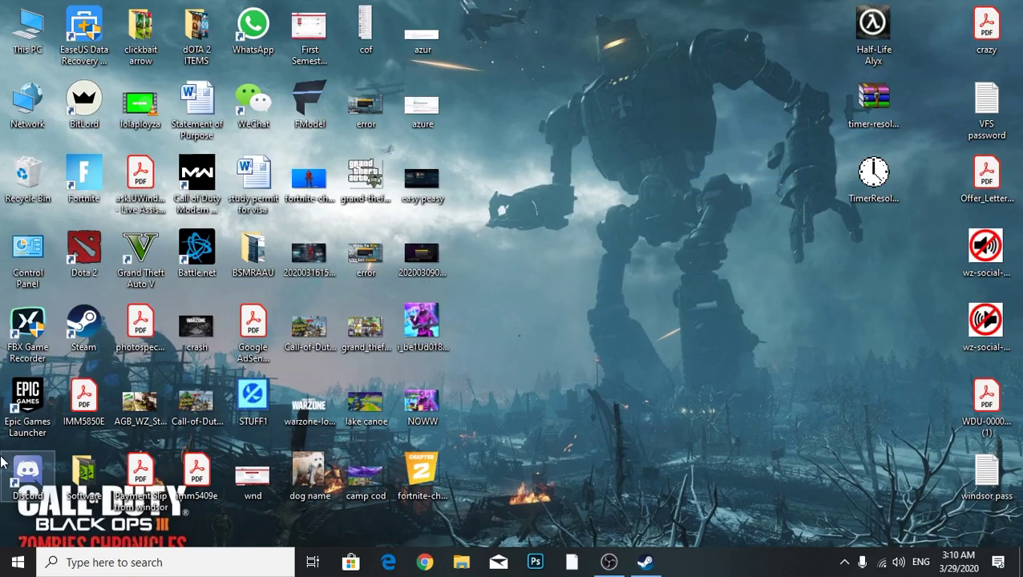
Open the Windows Prefetch folder by running prefetch, and grant permanent access to it
left_click(6, 567)
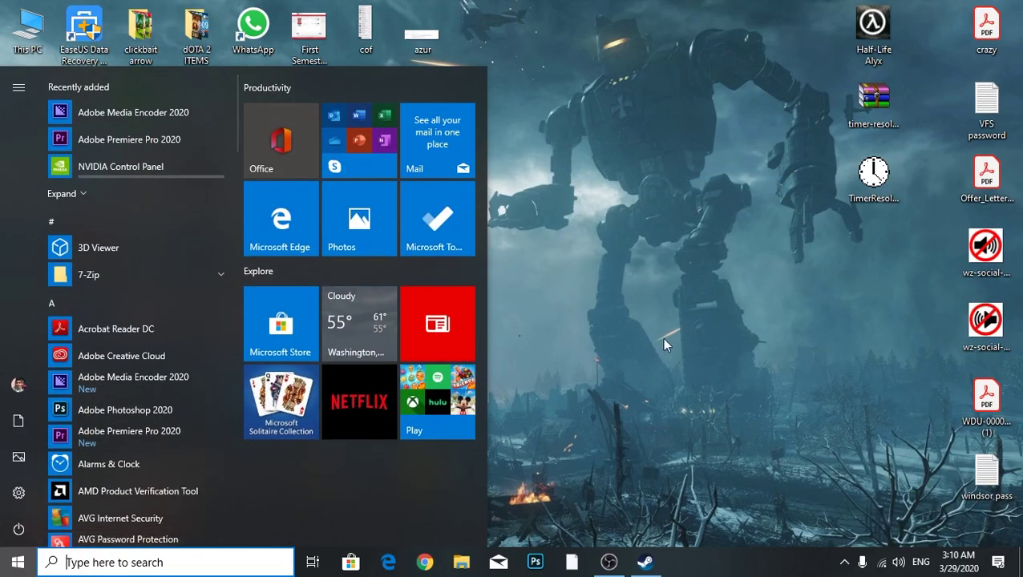
left_click(730, 312)
key("super+r")
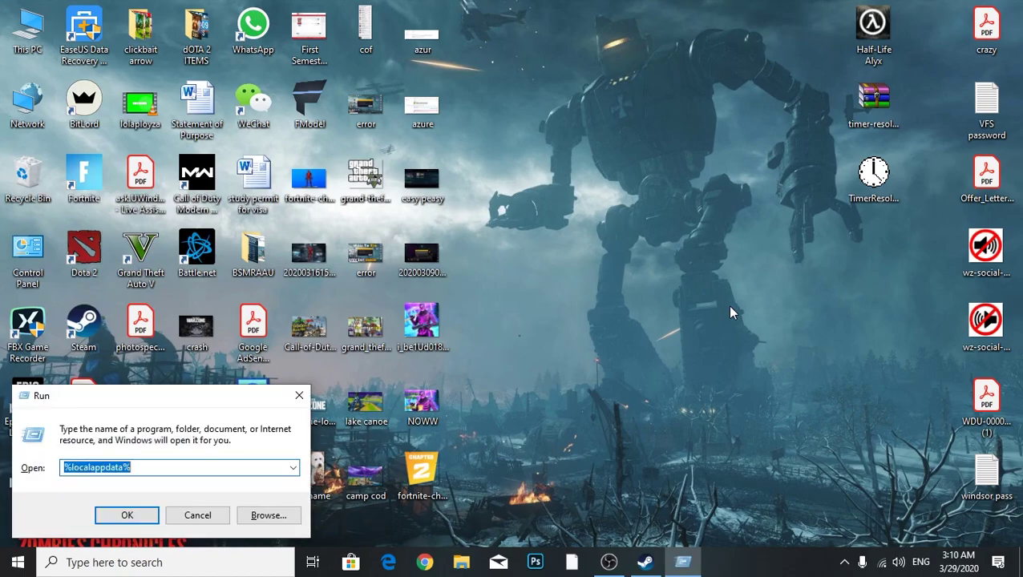
key("Down")
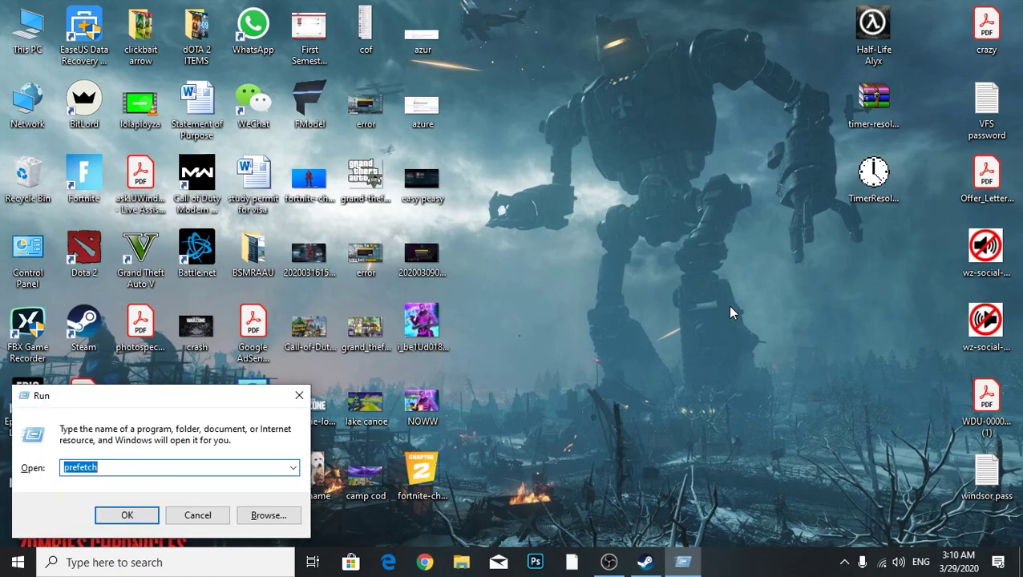
key("Return")
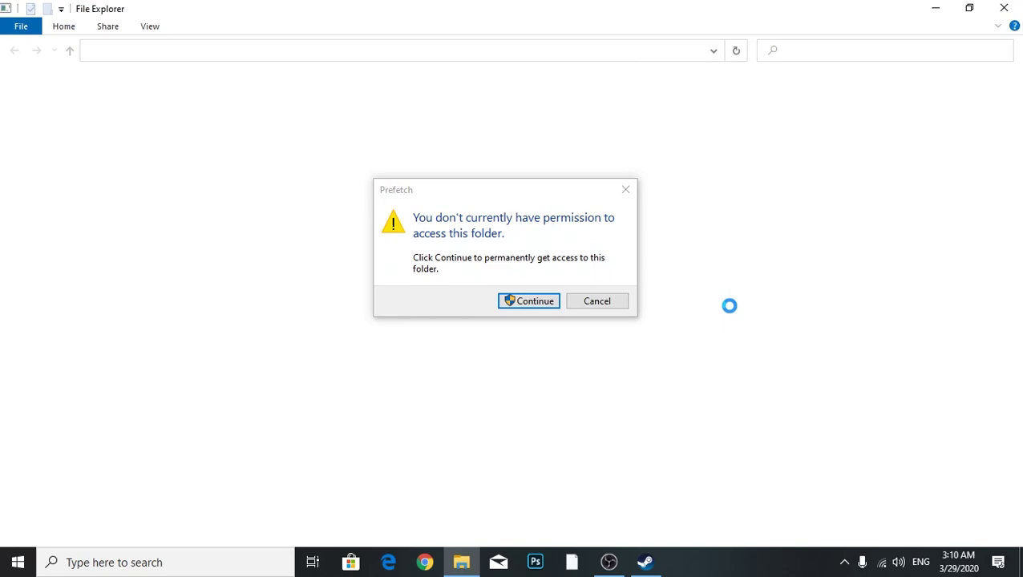
left_click(526, 296)
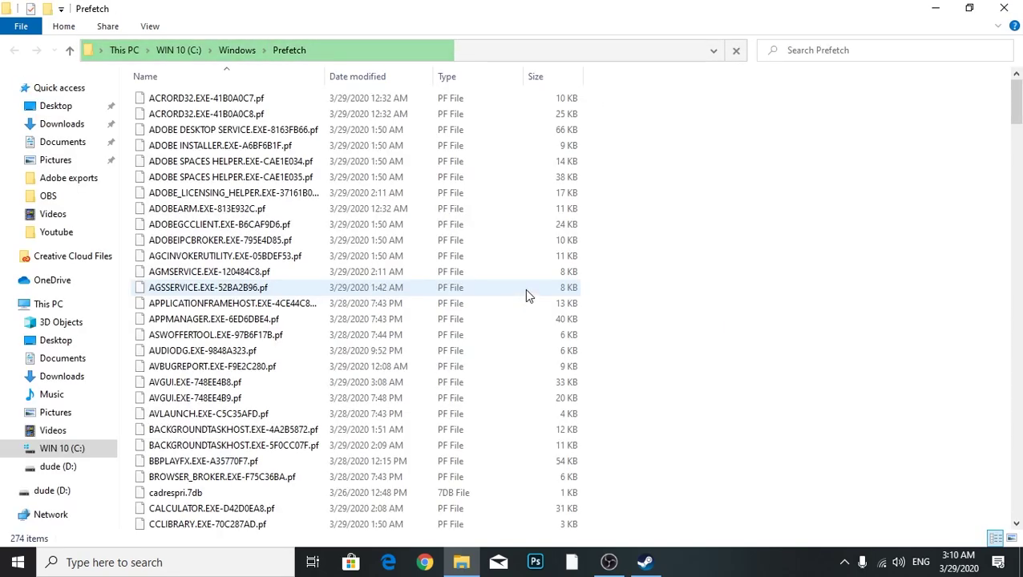
Permanently delete all files in the Prefetch folder, skipping every file that is in use
key("ctrl+a")
key("shift+Delete")
key("Return")
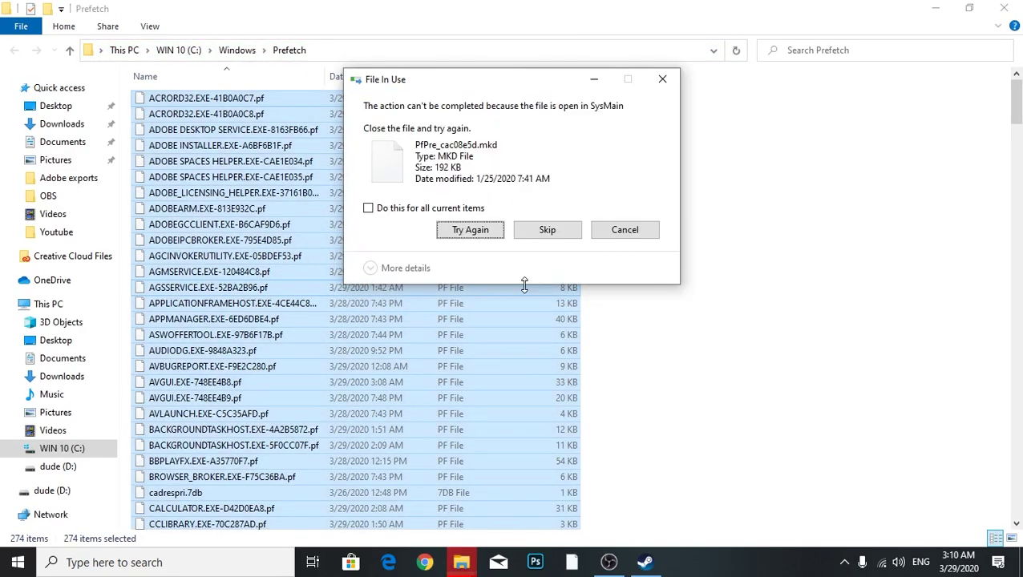
left_click(441, 208)
left_click(541, 234)
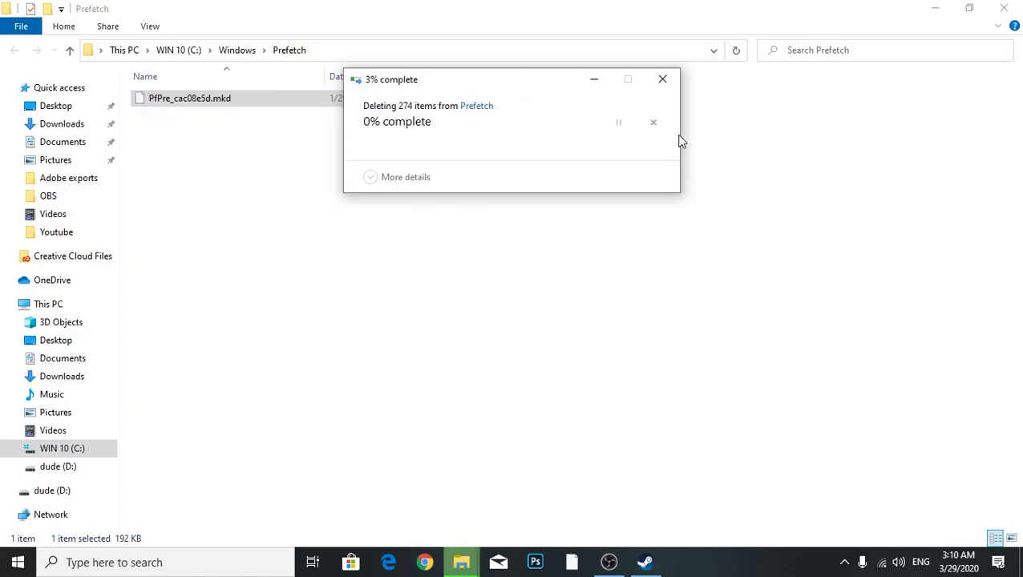
Leave the Prefetch folder and refresh the desktop again
key("super+d")
right_click(609, 164)
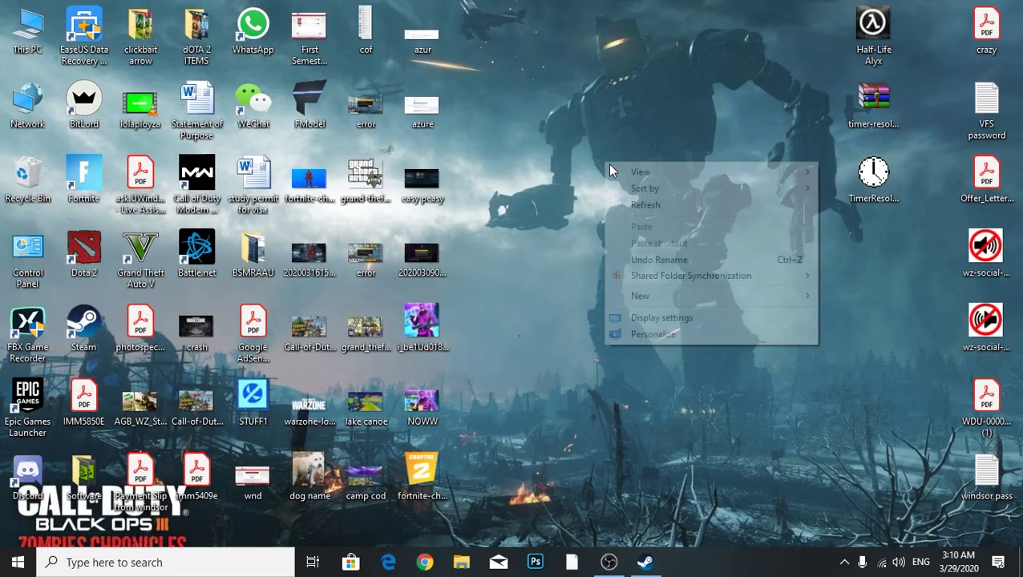
left_click(646, 205)
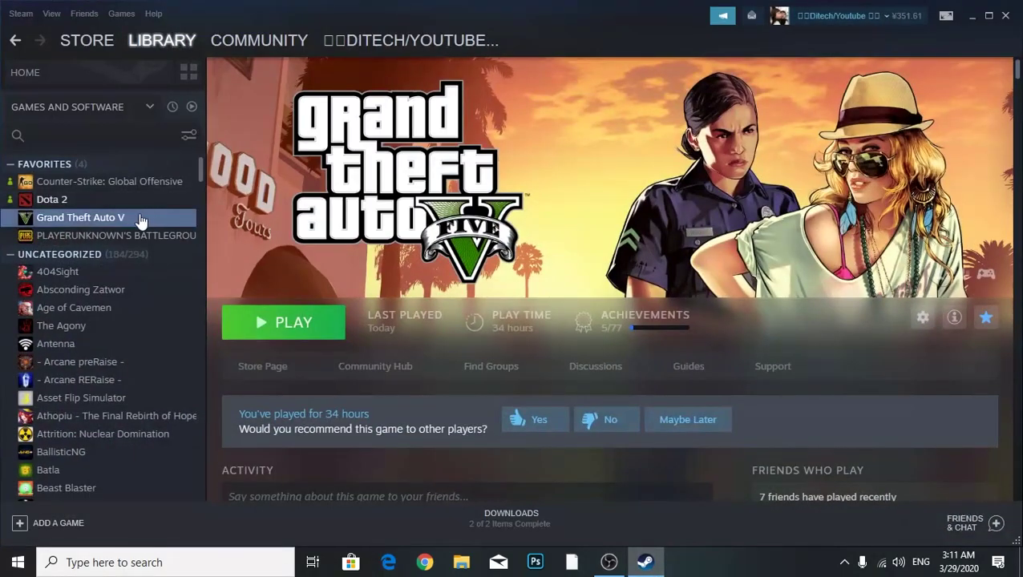
Switch to Steam, look at the local files options in the Grand Theft Auto V properties, and close them
right_click(140, 219)
left_click(174, 315)
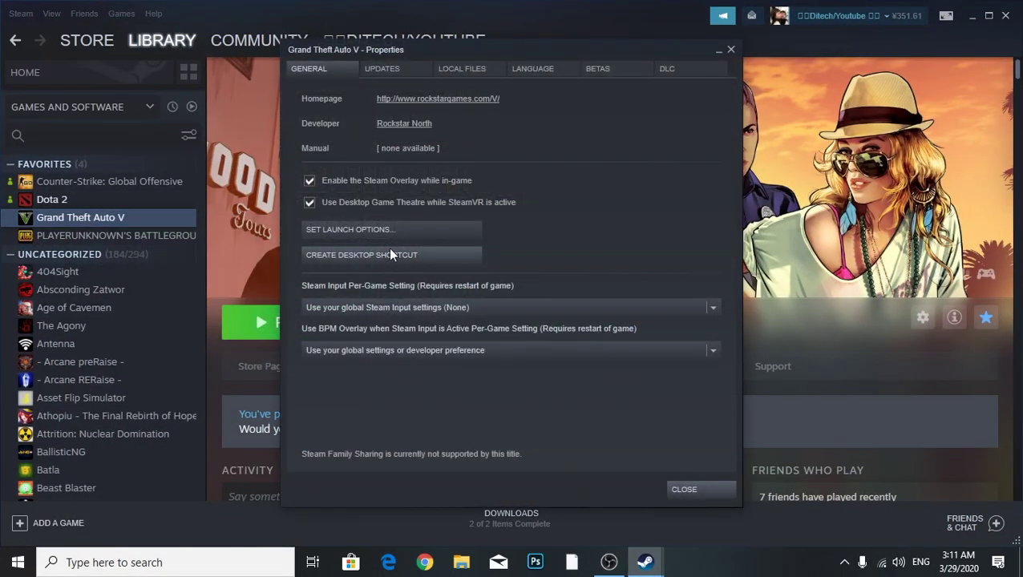
left_click(465, 68)
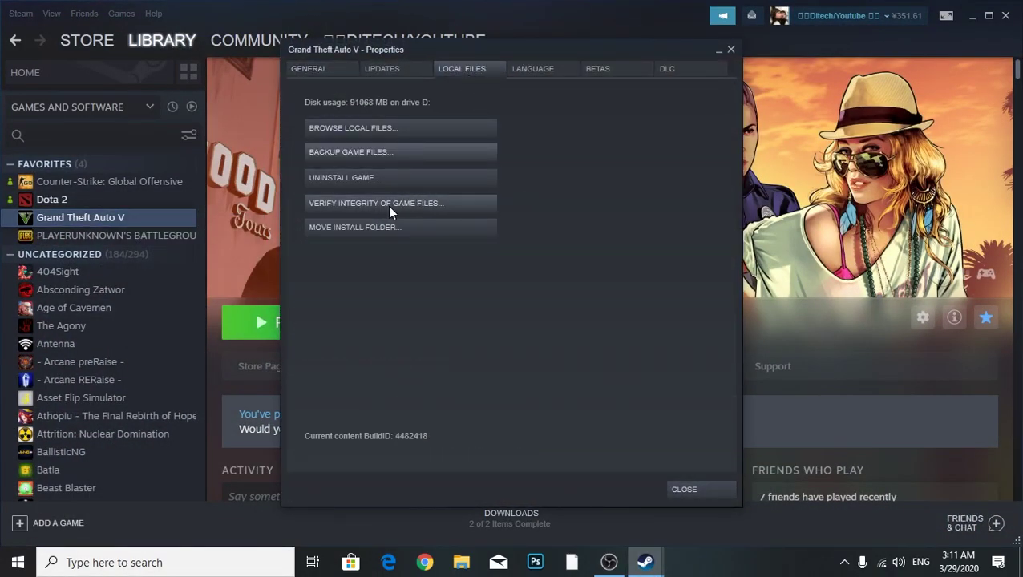
left_click(729, 50)
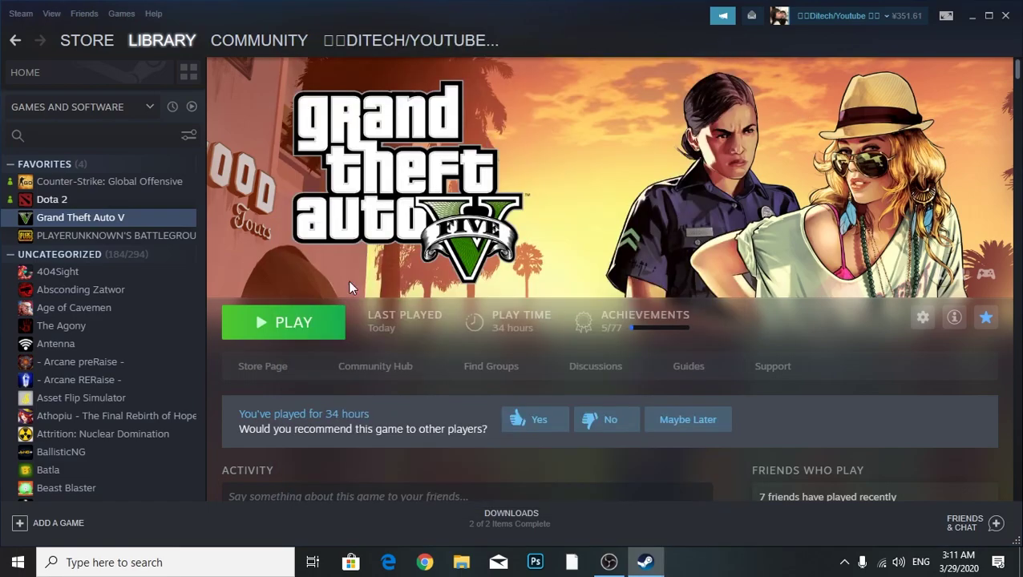
Launch Grand Theft Auto V from the Steam library with the Play Grand Theft Auto V option
left_click(265, 322)
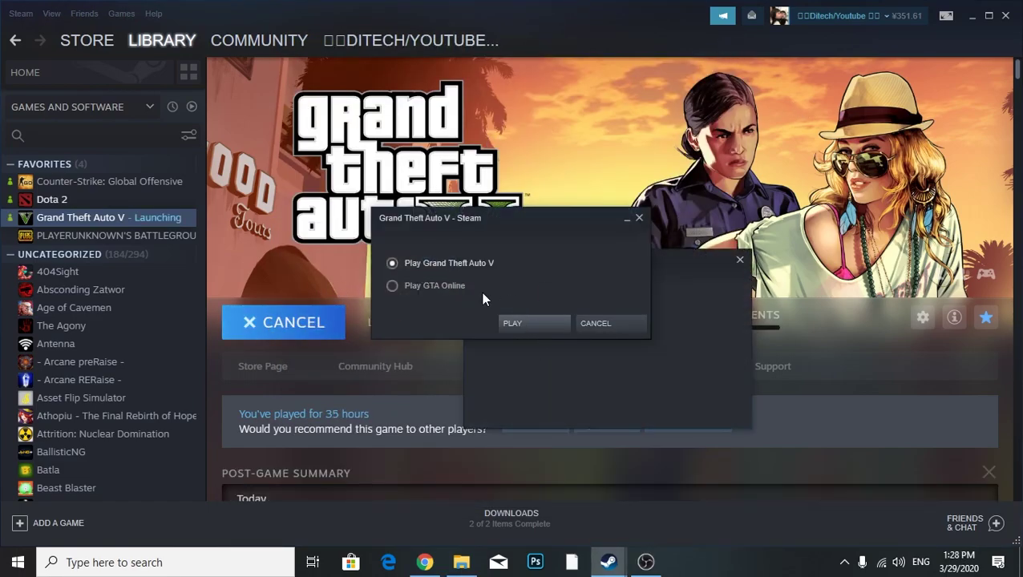
left_click(512, 320)
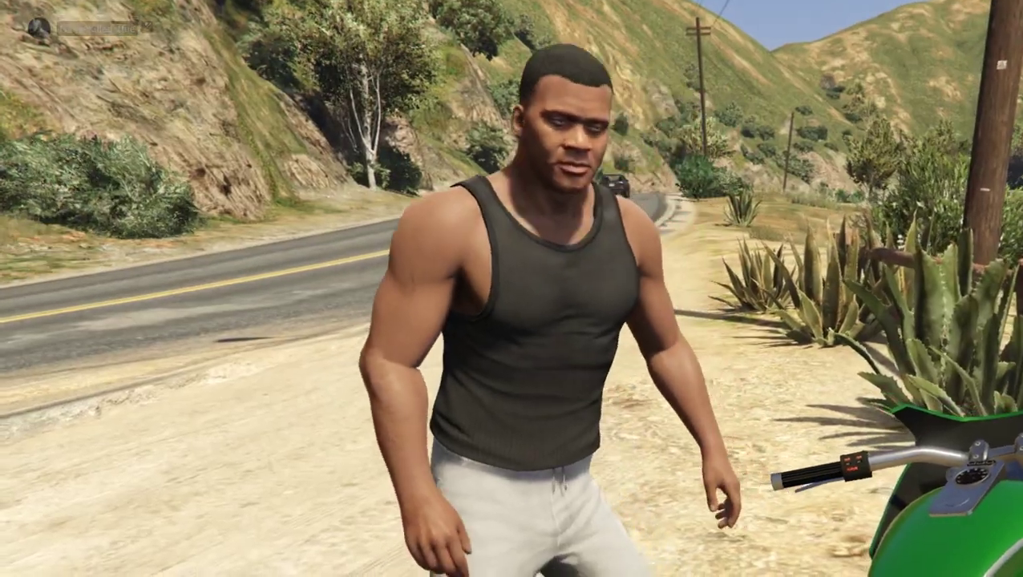
key("w")
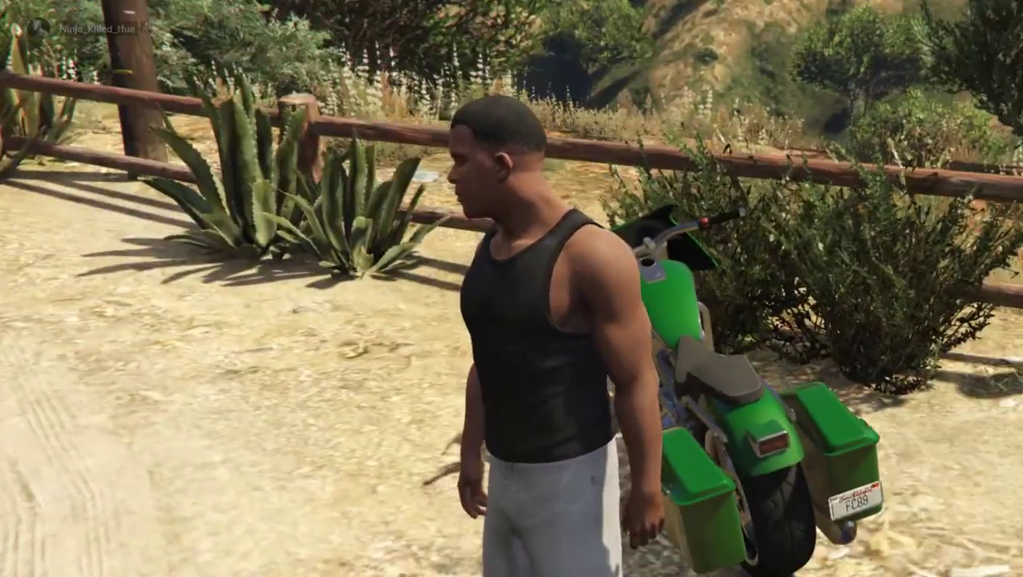
key("w")
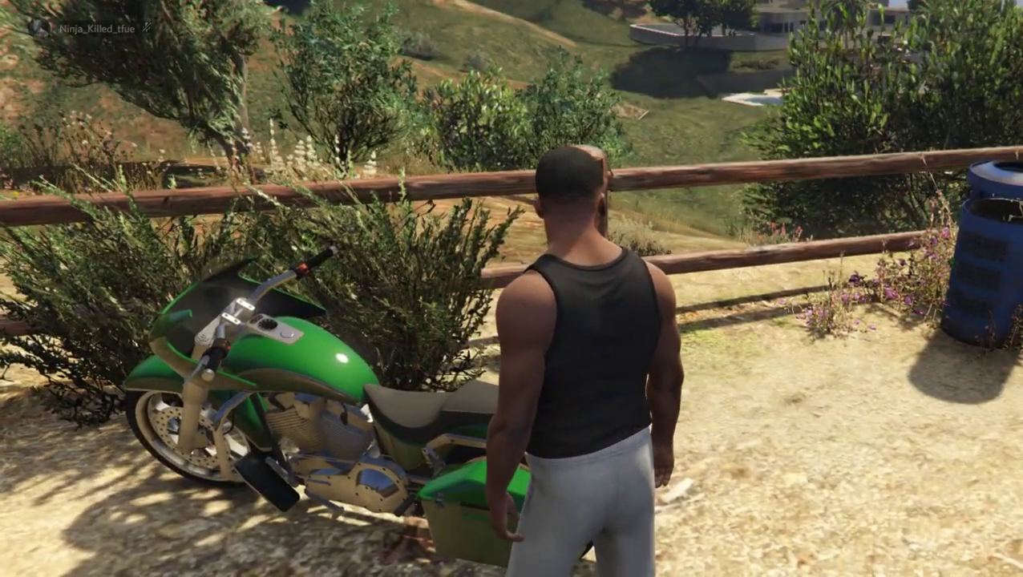